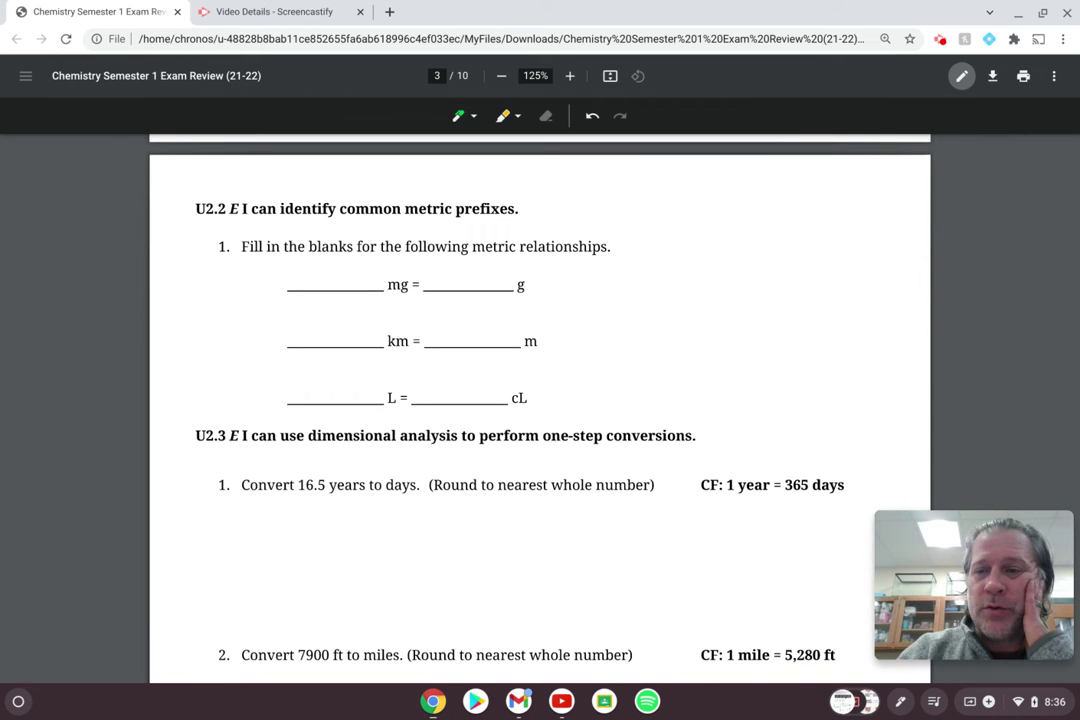
Step: Write 'milli = base unit (g,m,L)' in green beside the mg blank
{"action": "scroll", "coordinate": [540, 400], "scroll_direction": "down", "scroll_amount": 1}
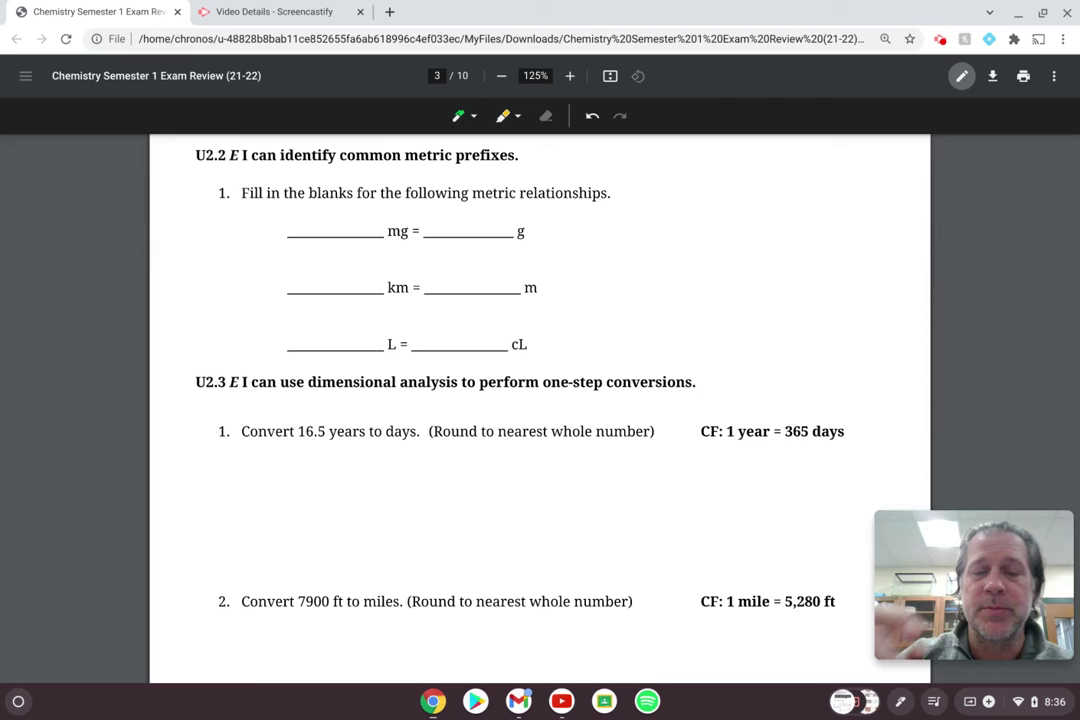
{"action": "mouse_move", "coordinate": [623, 220]}
{"action": "left_mouse_down"}
{"action": "mouse_move", "coordinate": [623, 235]}
{"action": "mouse_move", "coordinate": [642, 235]}
{"action": "left_mouse_up"}
{"action": "mouse_move", "coordinate": [650, 208]}
{"action": "left_mouse_down"}
{"action": "mouse_move", "coordinate": [650, 235]}
{"action": "mouse_move", "coordinate": [700, 225]}
{"action": "left_mouse_up"}
{"action": "left_click_drag", "start_coordinate": [686, 231], "coordinate": [737, 221]}
{"action": "mouse_move", "coordinate": [748, 221]}
{"action": "left_mouse_down"}
{"action": "mouse_move", "coordinate": [777, 228]}
{"action": "mouse_move", "coordinate": [797, 216]}
{"action": "mouse_move", "coordinate": [833, 229]}
{"action": "left_mouse_up"}
{"action": "left_click", "coordinate": [820, 209]}
{"action": "mouse_move", "coordinate": [825, 211]}
{"action": "left_mouse_down"}
{"action": "mouse_move", "coordinate": [841, 209]}
{"action": "mouse_move", "coordinate": [856, 242]}
{"action": "mouse_move", "coordinate": [887, 231]}
{"action": "left_mouse_up"}
{"action": "left_click_drag", "start_coordinate": [892, 228], "coordinate": [910, 228]}
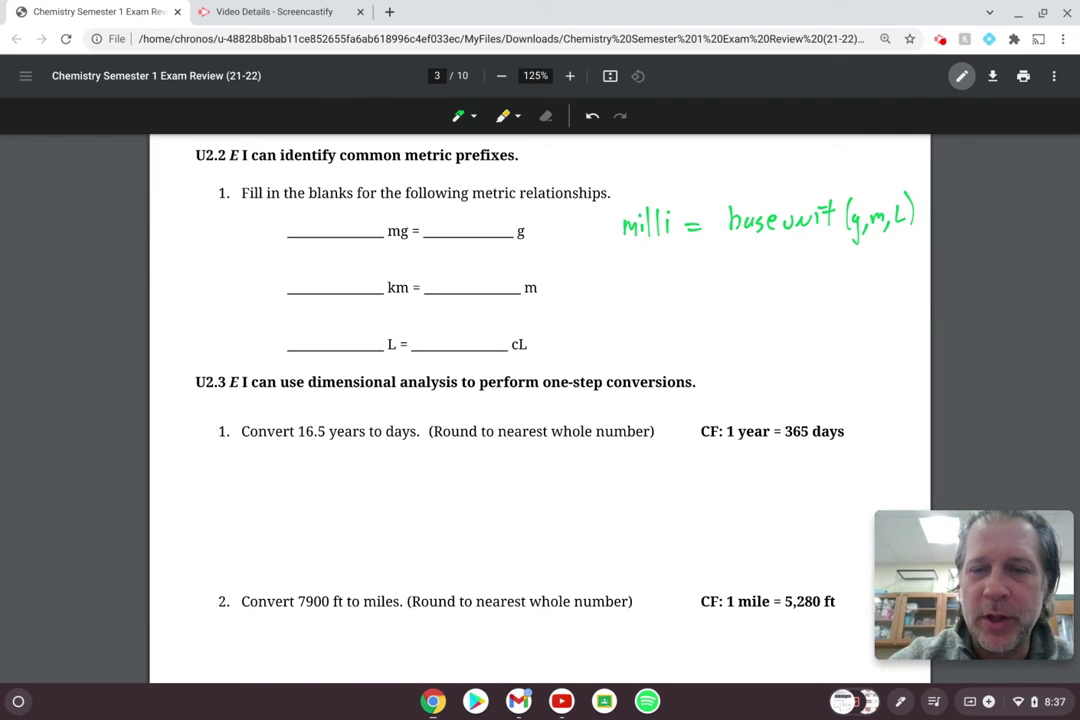
Step: Write 'kilo = Base unit' on the line below the milli note
{"action": "mouse_move", "coordinate": [628, 262]}
{"action": "left_mouse_down"}
{"action": "mouse_move", "coordinate": [629, 288]}
{"action": "mouse_move", "coordinate": [657, 288]}
{"action": "left_mouse_up"}
{"action": "left_click_drag", "start_coordinate": [667, 278], "coordinate": [692, 277]}
{"action": "left_click_drag", "start_coordinate": [680, 284], "coordinate": [745, 281]}
{"action": "mouse_move", "coordinate": [751, 270]}
{"action": "left_mouse_down"}
{"action": "mouse_move", "coordinate": [747, 281]}
{"action": "mouse_move", "coordinate": [788, 271]}
{"action": "mouse_move", "coordinate": [797, 282]}
{"action": "left_mouse_up"}
{"action": "mouse_move", "coordinate": [803, 270]}
{"action": "left_mouse_down"}
{"action": "mouse_move", "coordinate": [819, 281]}
{"action": "mouse_move", "coordinate": [825, 262]}
{"action": "left_mouse_up"}
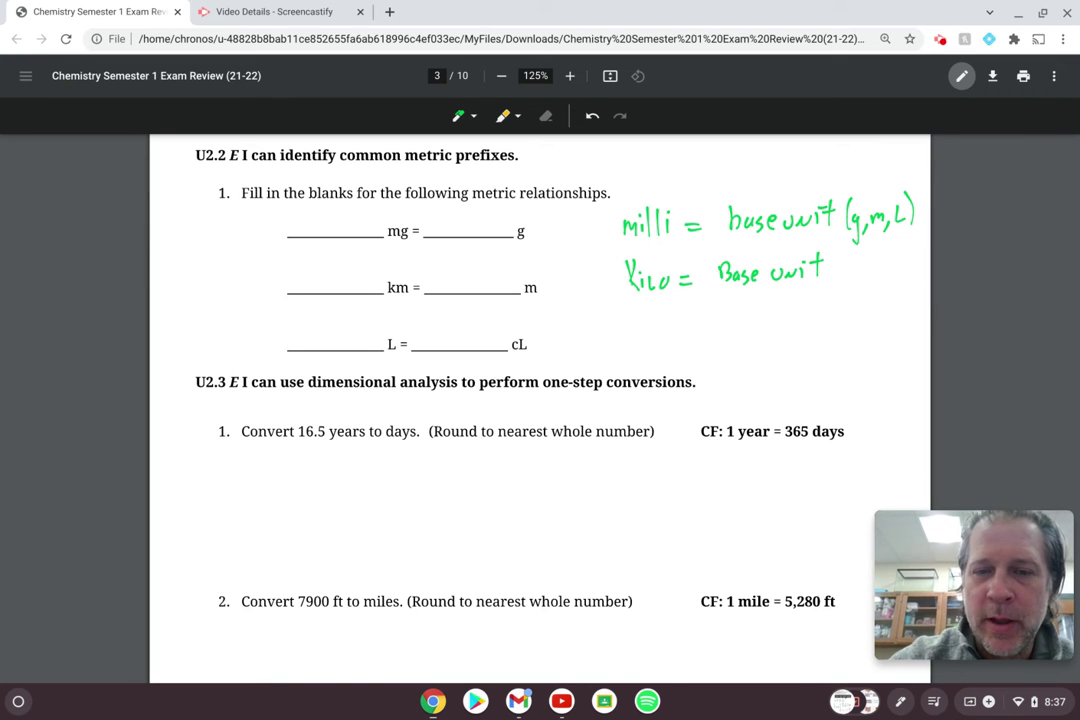
Step: Write 'Centi = Base unit' below the kilo note
{"action": "mouse_move", "coordinate": [637, 333]}
{"action": "left_mouse_down"}
{"action": "mouse_move", "coordinate": [630, 346]}
{"action": "mouse_move", "coordinate": [667, 346]}
{"action": "left_mouse_up"}
{"action": "left_click", "coordinate": [673, 344]}
{"action": "left_click_drag", "start_coordinate": [661, 335], "coordinate": [695, 334]}
{"action": "left_click_drag", "start_coordinate": [682, 343], "coordinate": [719, 345]}
{"action": "mouse_move", "coordinate": [737, 336]}
{"action": "left_mouse_down"}
{"action": "mouse_move", "coordinate": [738, 345]}
{"action": "mouse_move", "coordinate": [811, 344]}
{"action": "left_mouse_up"}
{"action": "mouse_move", "coordinate": [814, 325]}
{"action": "left_mouse_down"}
{"action": "mouse_move", "coordinate": [825, 324]}
{"action": "mouse_move", "coordinate": [822, 341]}
{"action": "left_mouse_up"}
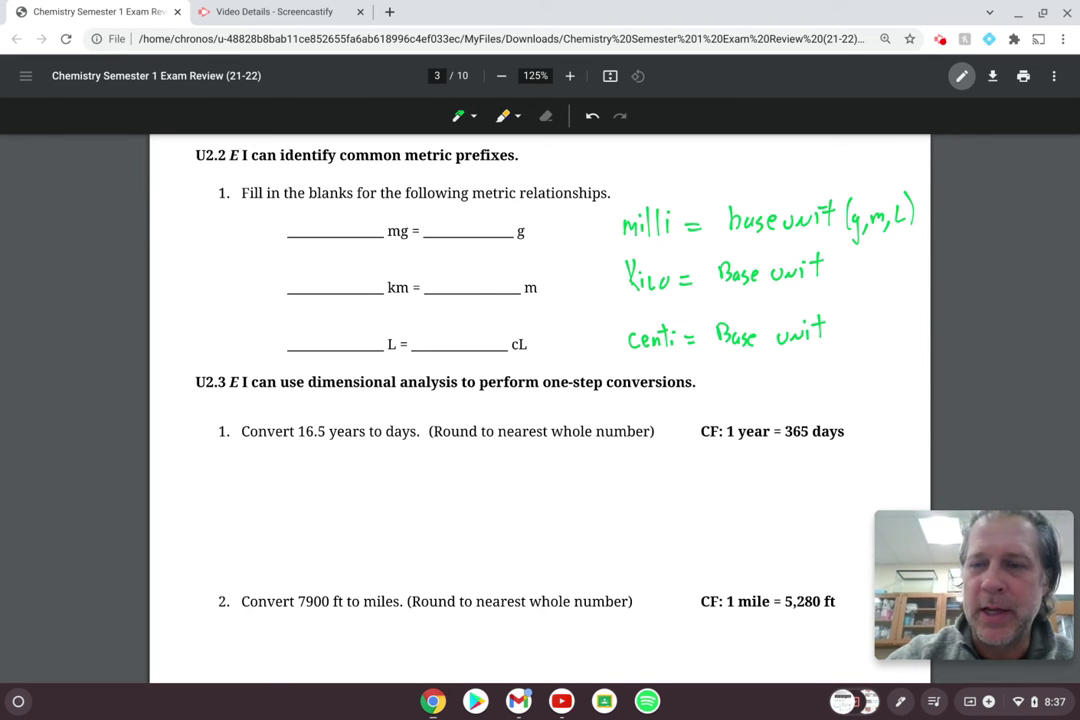
Step: Add the (g,m,L) lists to the kilo and Centi lines and underline mg
{"action": "mouse_move", "coordinate": [853, 258]}
{"action": "left_mouse_down"}
{"action": "mouse_move", "coordinate": [855, 297]}
{"action": "mouse_move", "coordinate": [881, 270]}
{"action": "mouse_move", "coordinate": [883, 294]}
{"action": "mouse_move", "coordinate": [908, 286]}
{"action": "left_mouse_up"}
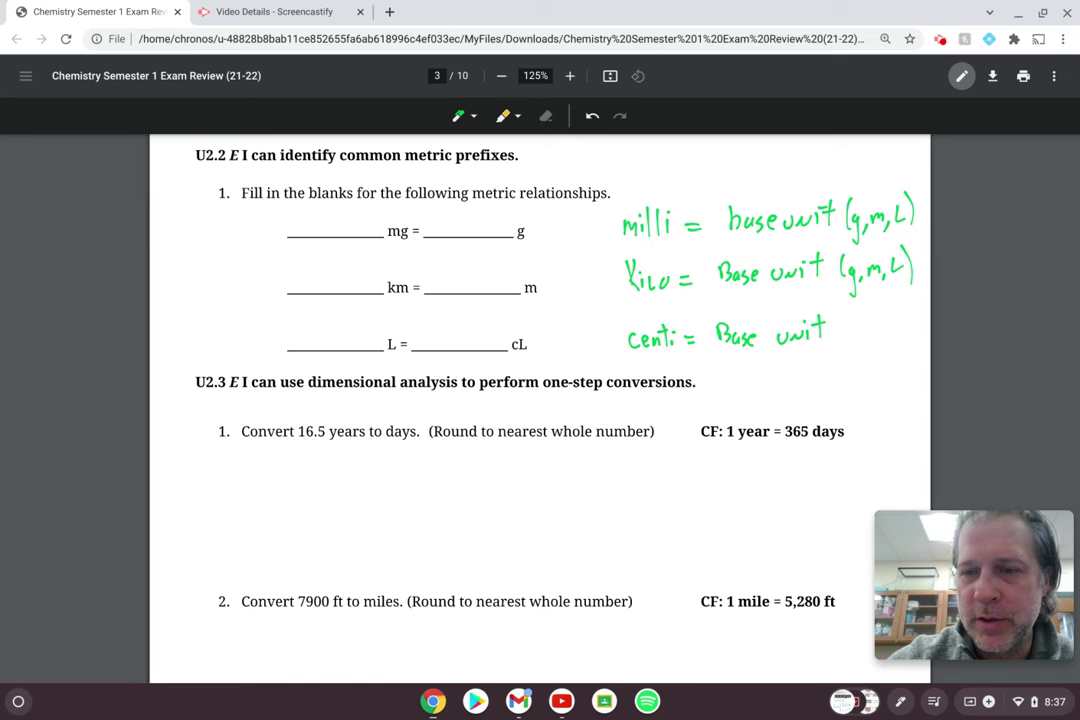
{"action": "left_click_drag", "start_coordinate": [844, 318], "coordinate": [843, 346]}
{"action": "left_click_drag", "start_coordinate": [857, 326], "coordinate": [855, 352]}
{"action": "left_click_drag", "start_coordinate": [865, 340], "coordinate": [882, 346]}
{"action": "left_click_drag", "start_coordinate": [893, 316], "coordinate": [911, 342]}
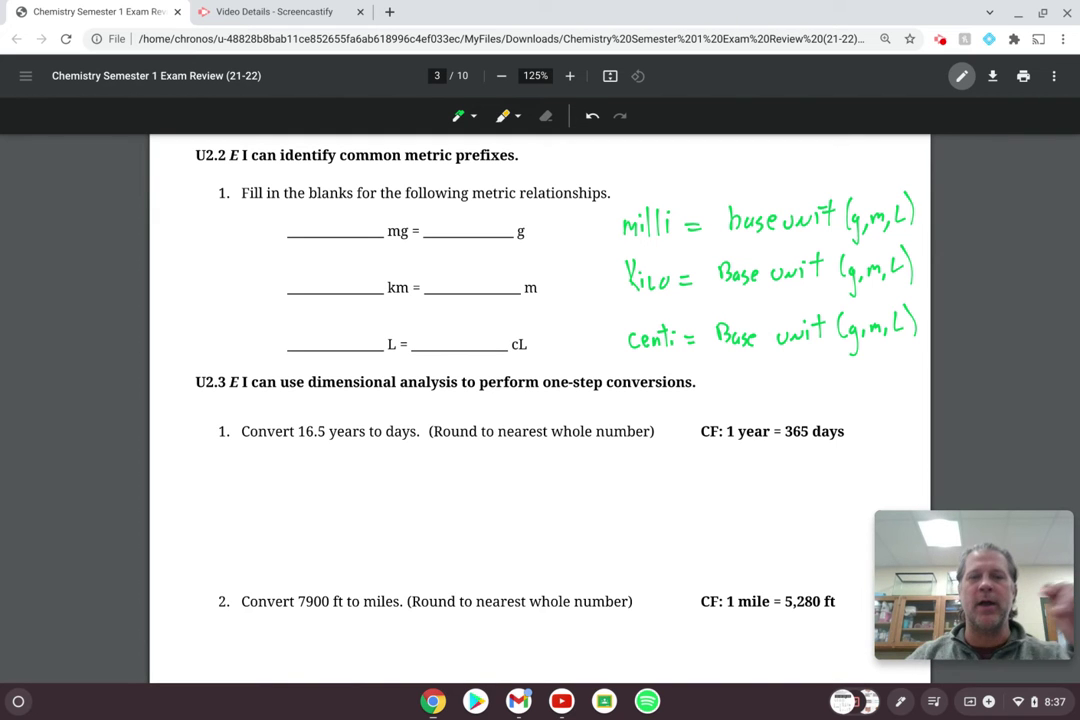
{"action": "left_click_drag", "start_coordinate": [390, 241], "coordinate": [394, 242]}
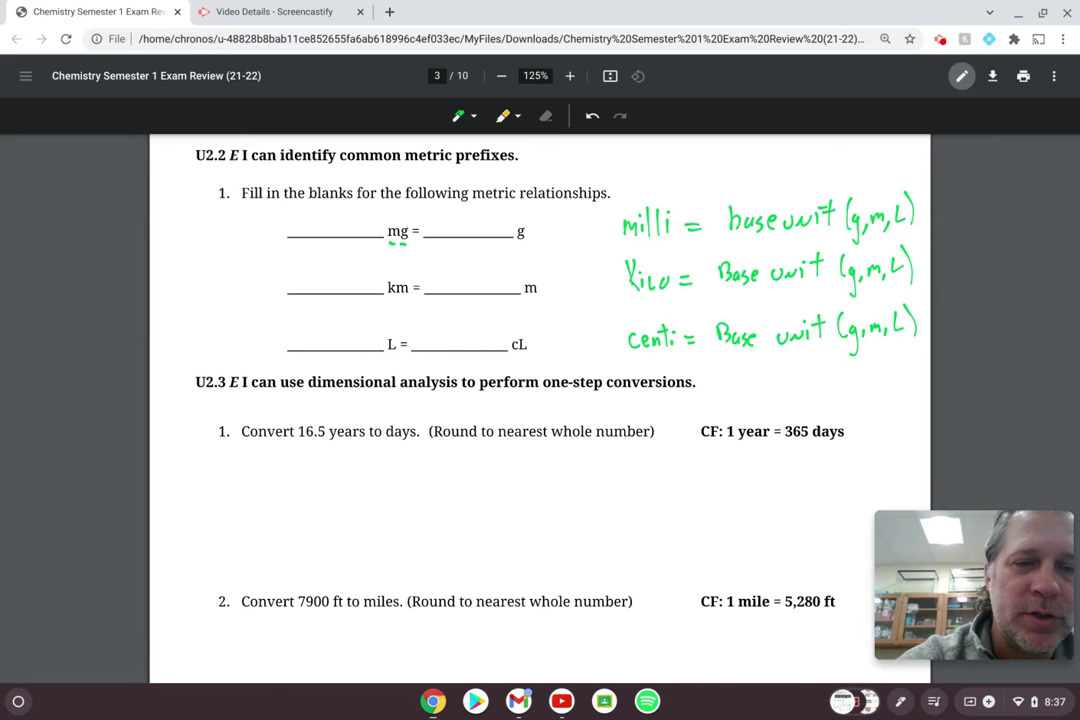
Step: Fill the first blanks so they read 1000 mg = 1 g
{"action": "left_click_drag", "start_coordinate": [293, 214], "coordinate": [293, 232]}
{"action": "left_click_drag", "start_coordinate": [307, 215], "coordinate": [332, 217]}
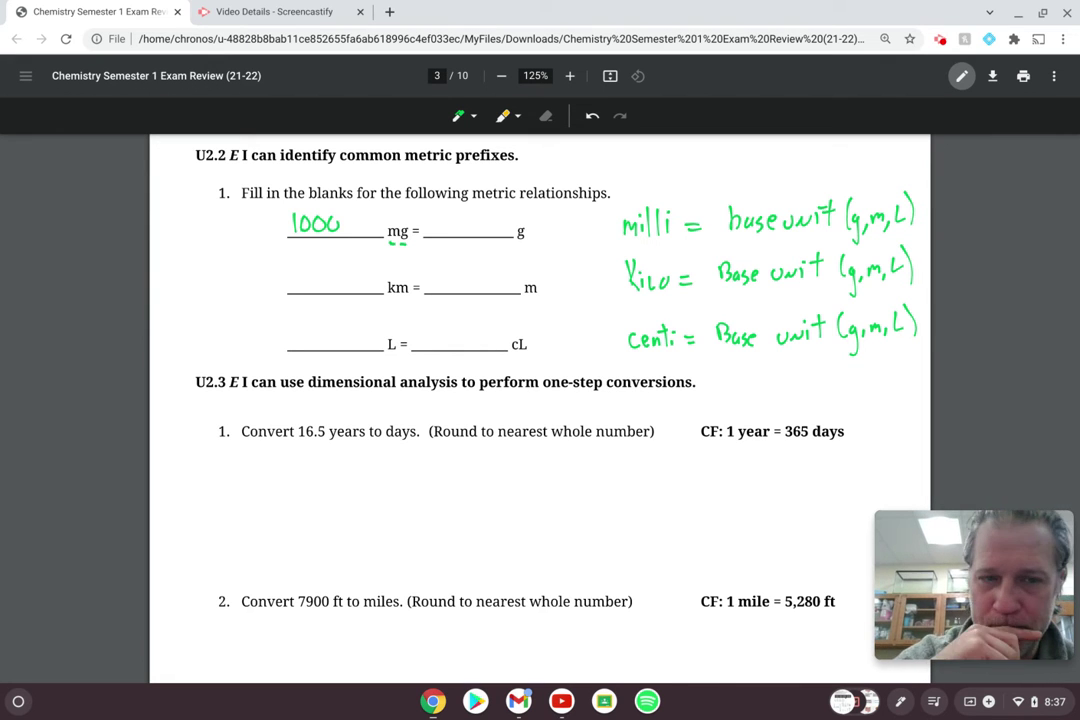
{"action": "left_click_drag", "start_coordinate": [451, 215], "coordinate": [451, 236]}
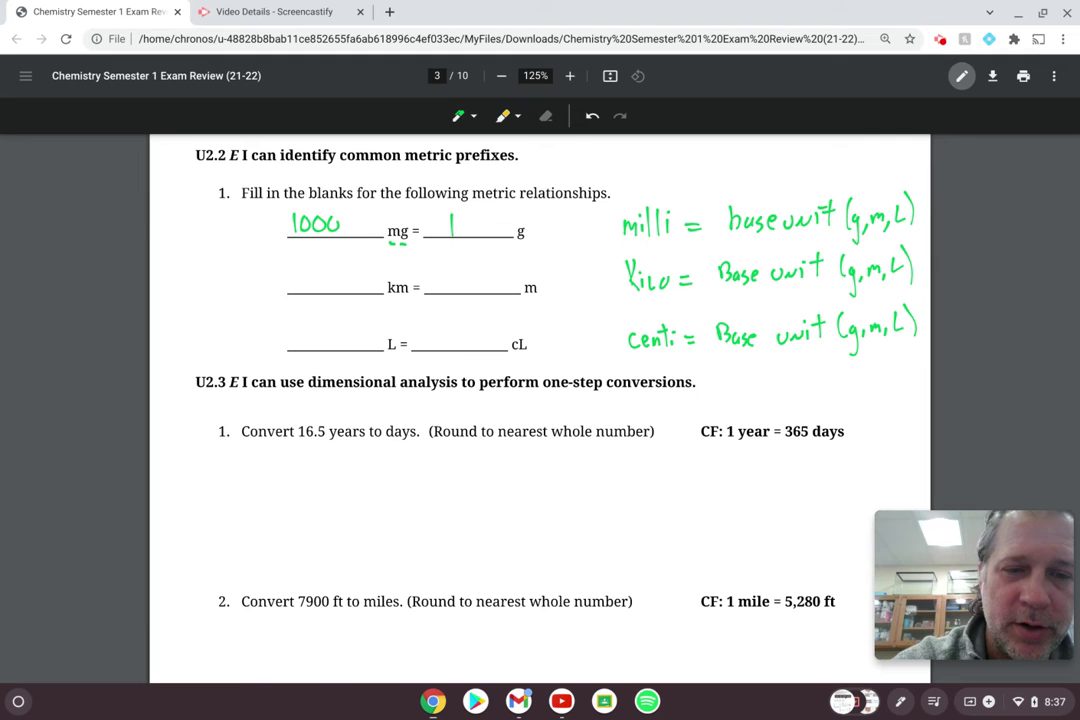
Step: Underline km and m and fill in 1 km = 1000 m
{"action": "left_click_drag", "start_coordinate": [388, 297], "coordinate": [406, 297]}
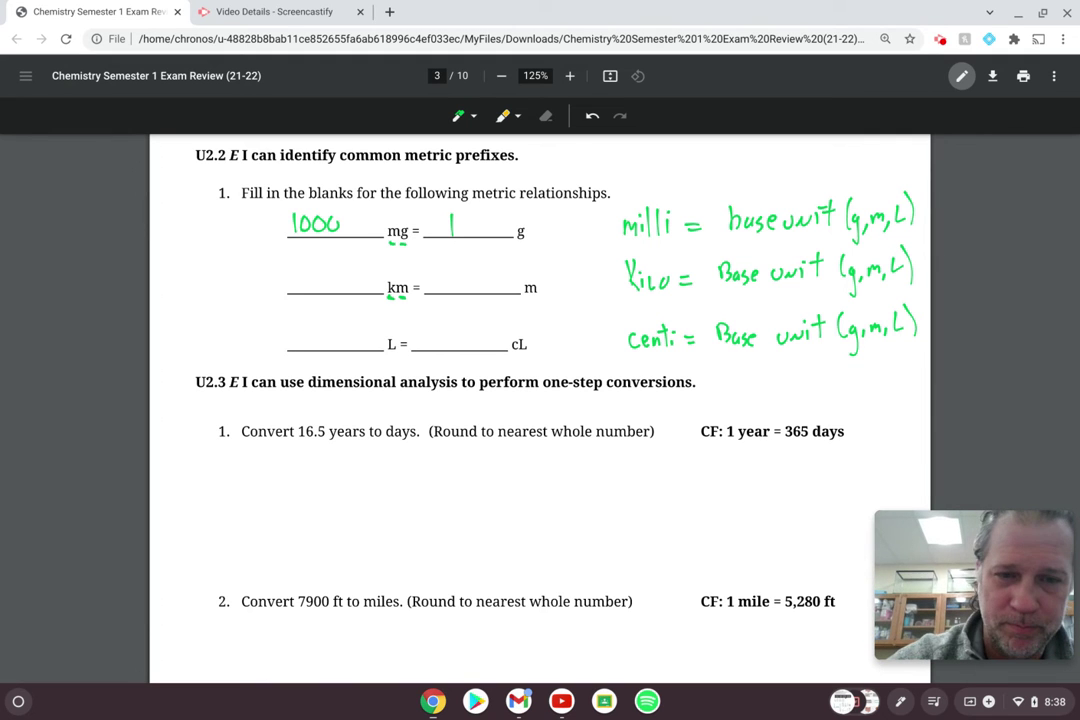
{"action": "left_click_drag", "start_coordinate": [527, 297], "coordinate": [535, 297]}
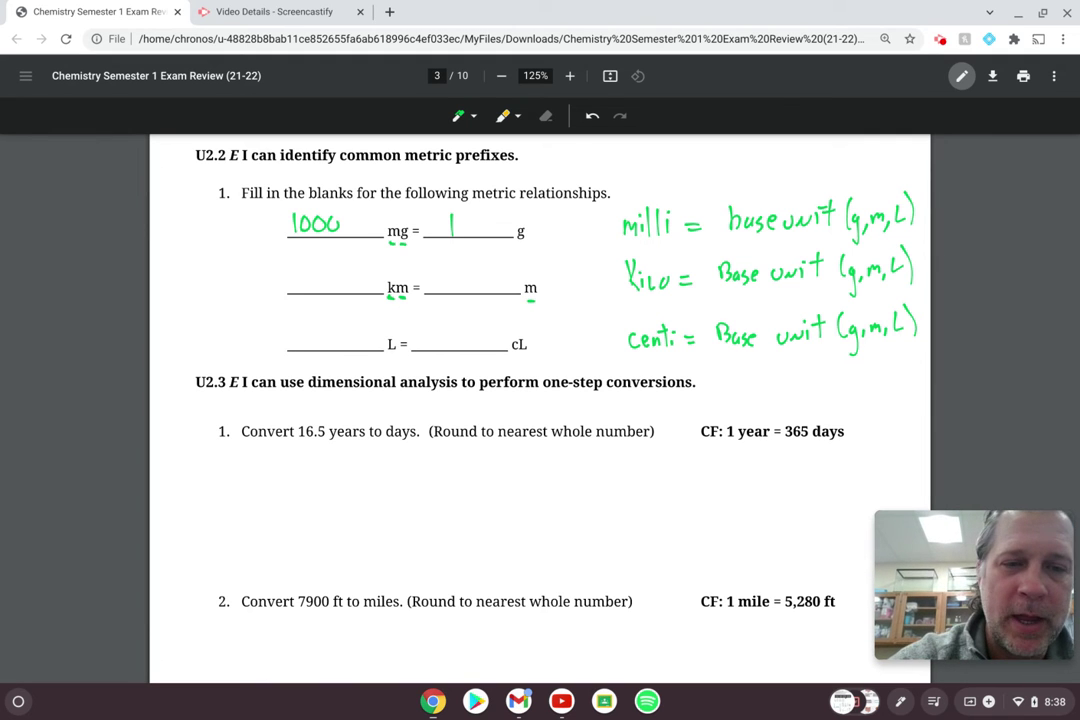
{"action": "left_click_drag", "start_coordinate": [323, 265], "coordinate": [323, 290]}
{"action": "mouse_move", "coordinate": [441, 268]}
{"action": "left_mouse_down"}
{"action": "mouse_move", "coordinate": [441, 287]}
{"action": "mouse_move", "coordinate": [454, 271]}
{"action": "left_mouse_up"}
{"action": "left_click_drag", "start_coordinate": [469, 270], "coordinate": [482, 271]}
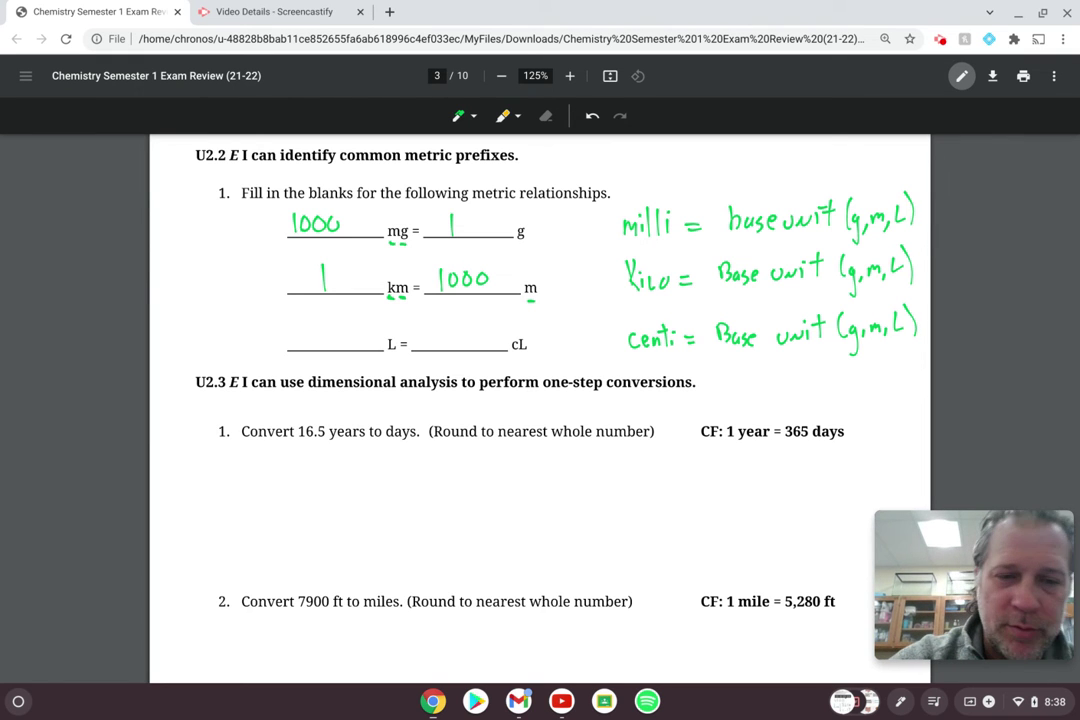
Step: Underline L and cL and fill in 1 L = 100 cL
{"action": "left_click_drag", "start_coordinate": [388, 353], "coordinate": [396, 353]}
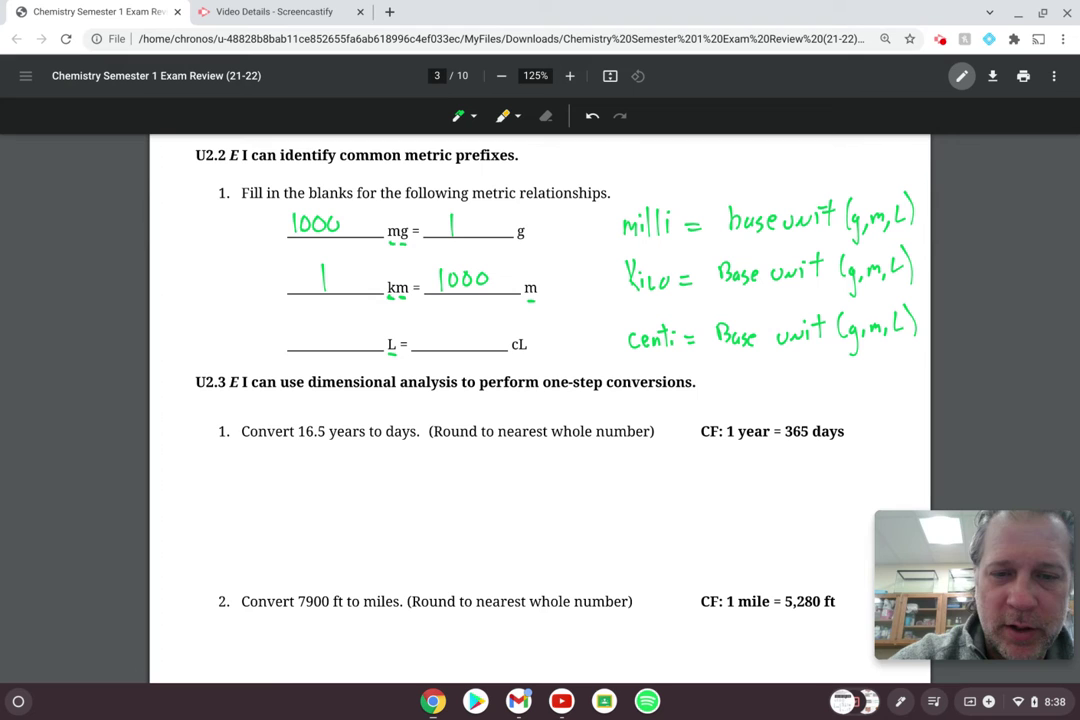
{"action": "left_click_drag", "start_coordinate": [512, 353], "coordinate": [521, 353]}
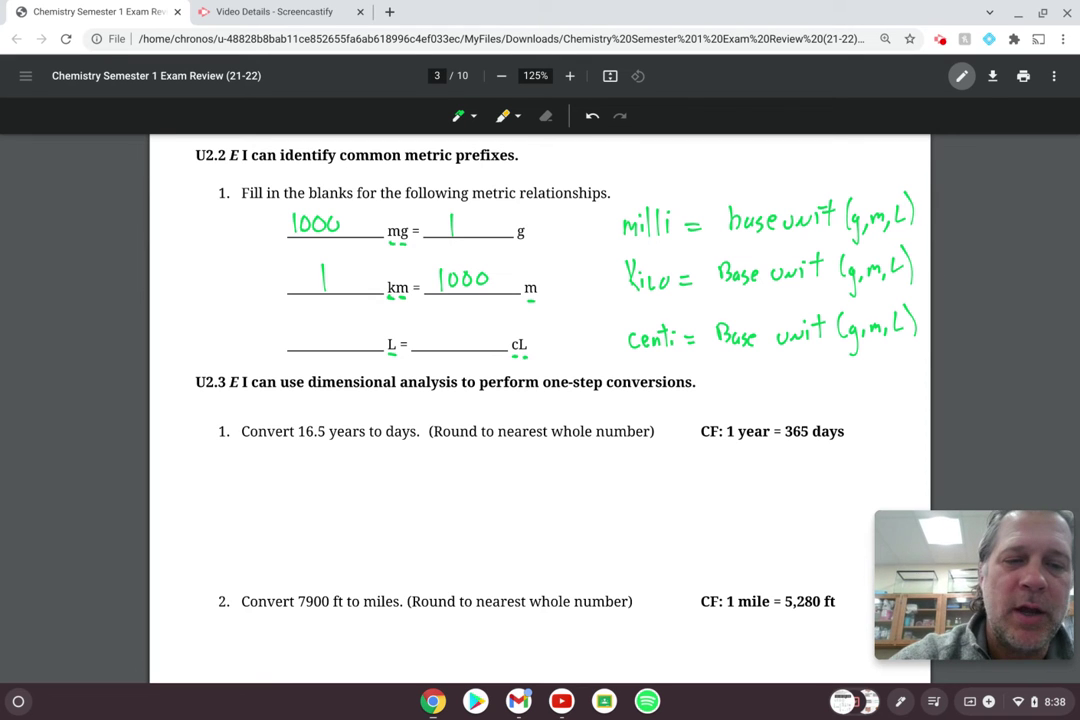
{"action": "left_click_drag", "start_coordinate": [332, 321], "coordinate": [332, 344]}
{"action": "mouse_move", "coordinate": [438, 332]}
{"action": "left_mouse_down"}
{"action": "mouse_move", "coordinate": [438, 348]}
{"action": "mouse_move", "coordinate": [462, 334]}
{"action": "left_mouse_up"}
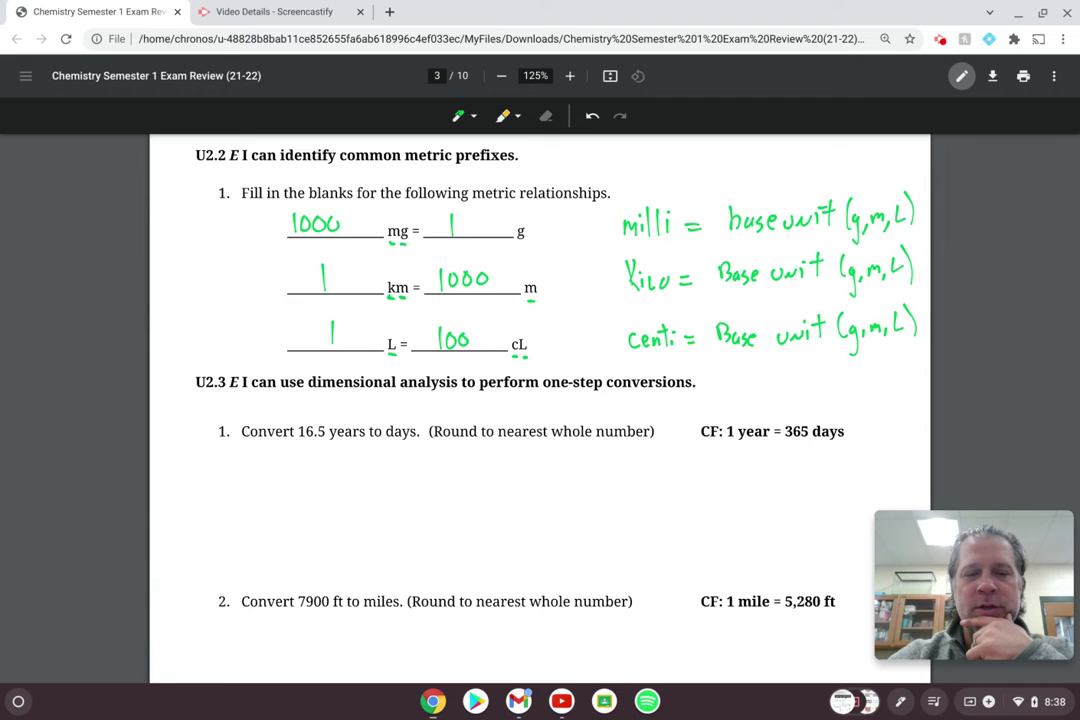
Step: At U2.3, label question 1's CF 'Conversion Factor', underline its rounding note, and start 16.5
{"action": "scroll", "coordinate": [540, 400], "scroll_direction": "down", "scroll_amount": 4}
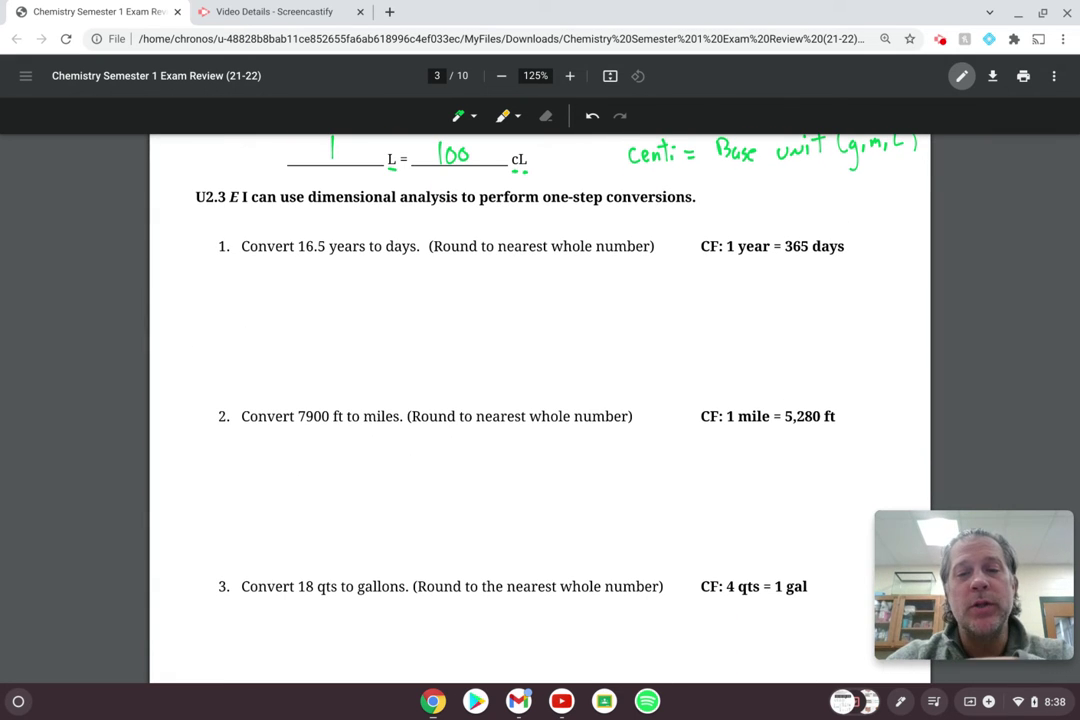
{"action": "scroll", "coordinate": [540, 400], "scroll_direction": "down", "scroll_amount": 1}
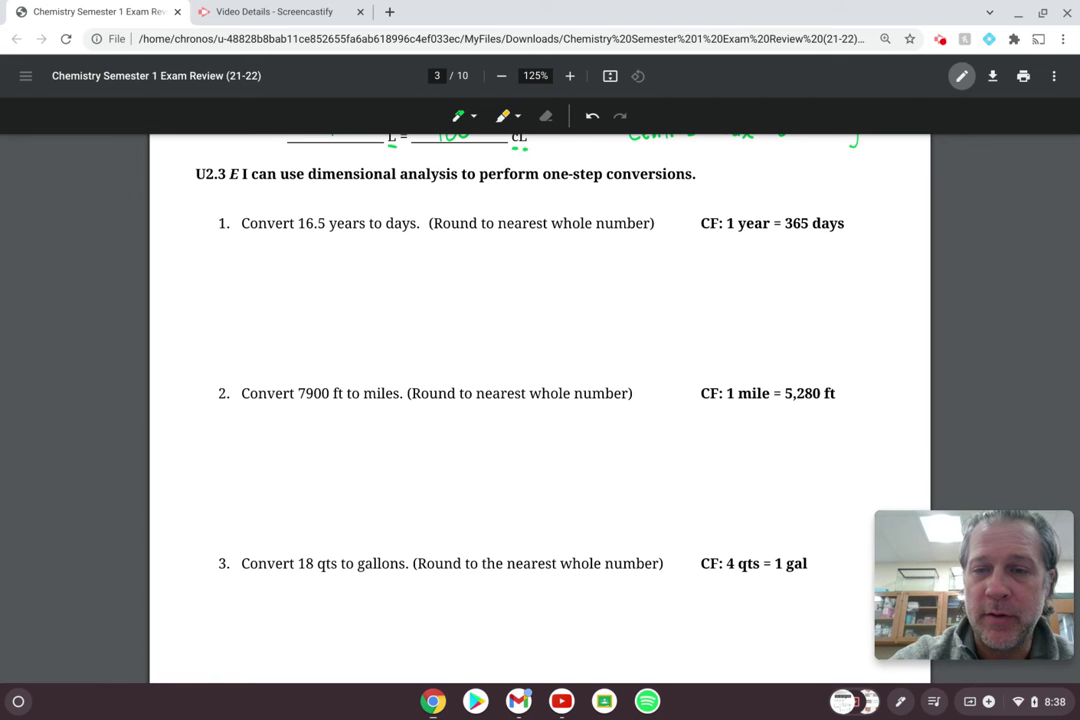
{"action": "mouse_move", "coordinate": [719, 190]}
{"action": "left_mouse_down"}
{"action": "mouse_move", "coordinate": [717, 203]}
{"action": "mouse_move", "coordinate": [727, 197]}
{"action": "left_mouse_up"}
{"action": "left_click_drag", "start_coordinate": [732, 196], "coordinate": [821, 201]}
{"action": "left_click", "coordinate": [825, 196]}
{"action": "mouse_move", "coordinate": [821, 181]}
{"action": "left_mouse_down"}
{"action": "mouse_move", "coordinate": [836, 178]}
{"action": "mouse_move", "coordinate": [852, 200]}
{"action": "left_mouse_up"}
{"action": "mouse_move", "coordinate": [856, 182]}
{"action": "left_mouse_down"}
{"action": "mouse_move", "coordinate": [857, 200]}
{"action": "mouse_move", "coordinate": [866, 198]}
{"action": "left_mouse_up"}
{"action": "left_click_drag", "start_coordinate": [868, 193], "coordinate": [882, 189]}
{"action": "left_click_drag", "start_coordinate": [437, 233], "coordinate": [647, 230]}
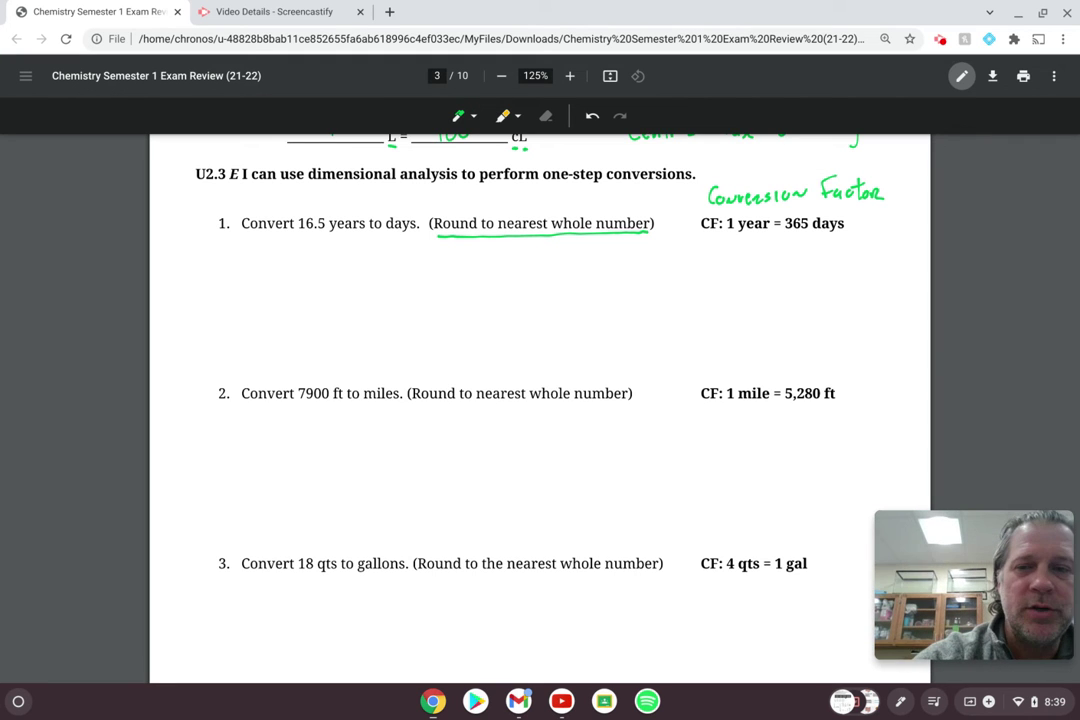
{"action": "mouse_move", "coordinate": [231, 266]}
{"action": "left_mouse_down"}
{"action": "mouse_move", "coordinate": [231, 291]}
{"action": "mouse_move", "coordinate": [240, 282]}
{"action": "mouse_move", "coordinate": [296, 299]}
{"action": "mouse_move", "coordinate": [326, 292]}
{"action": "left_mouse_up"}
Step: Write 16.5 years over 1 as the first fraction
{"action": "left_click", "coordinate": [258, 288]}
{"action": "mouse_move", "coordinate": [329, 292]}
{"action": "left_mouse_down"}
{"action": "mouse_move", "coordinate": [335, 281]}
{"action": "mouse_move", "coordinate": [339, 291]}
{"action": "left_mouse_up"}
{"action": "left_click_drag", "start_coordinate": [231, 298], "coordinate": [360, 307]}
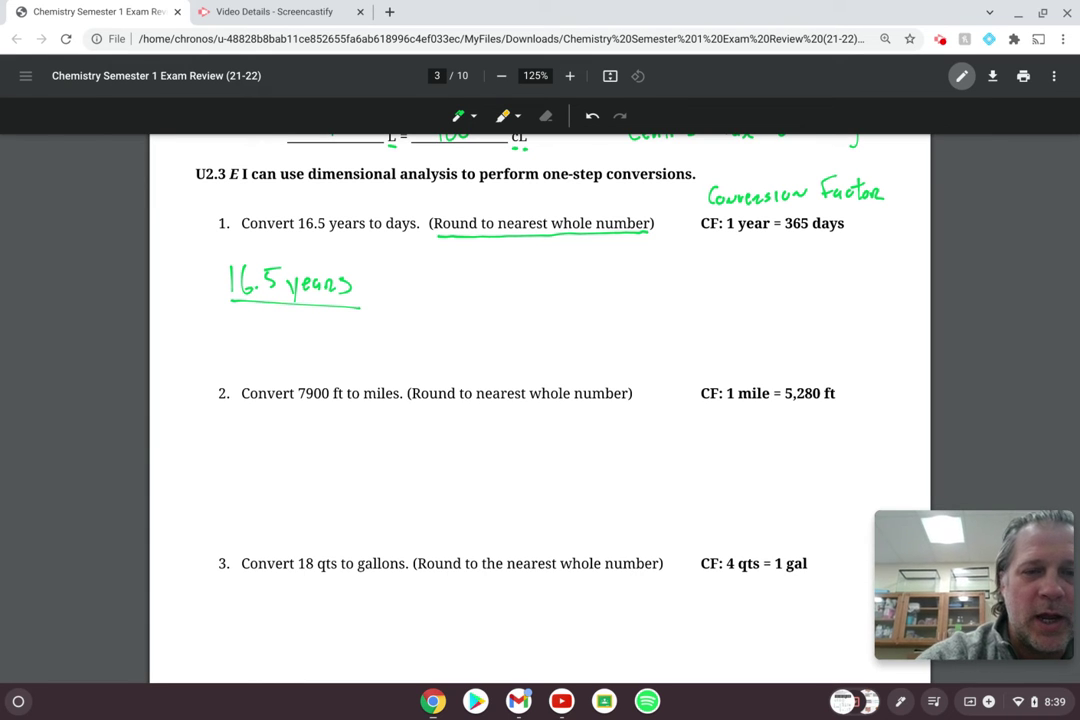
{"action": "left_click_drag", "start_coordinate": [293, 317], "coordinate": [292, 338]}
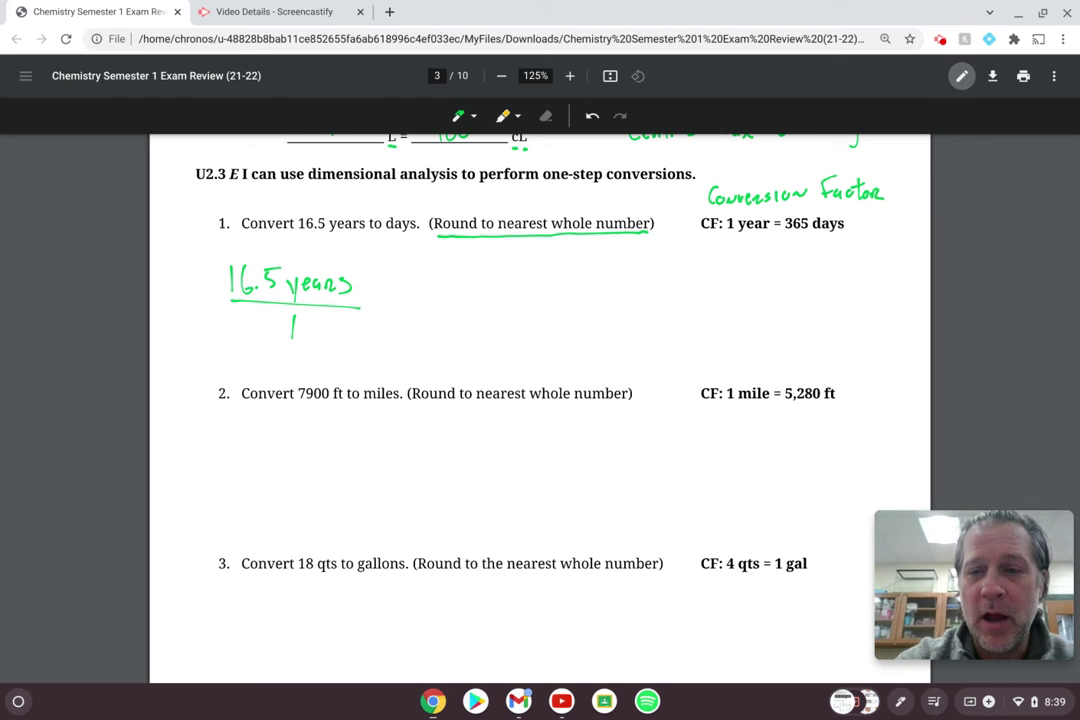
Step: Underline 1 year in green and 365 days in blue in the conversion factor
{"action": "left_click_drag", "start_coordinate": [729, 235], "coordinate": [766, 233]}
{"action": "left_click", "coordinate": [458, 116]}
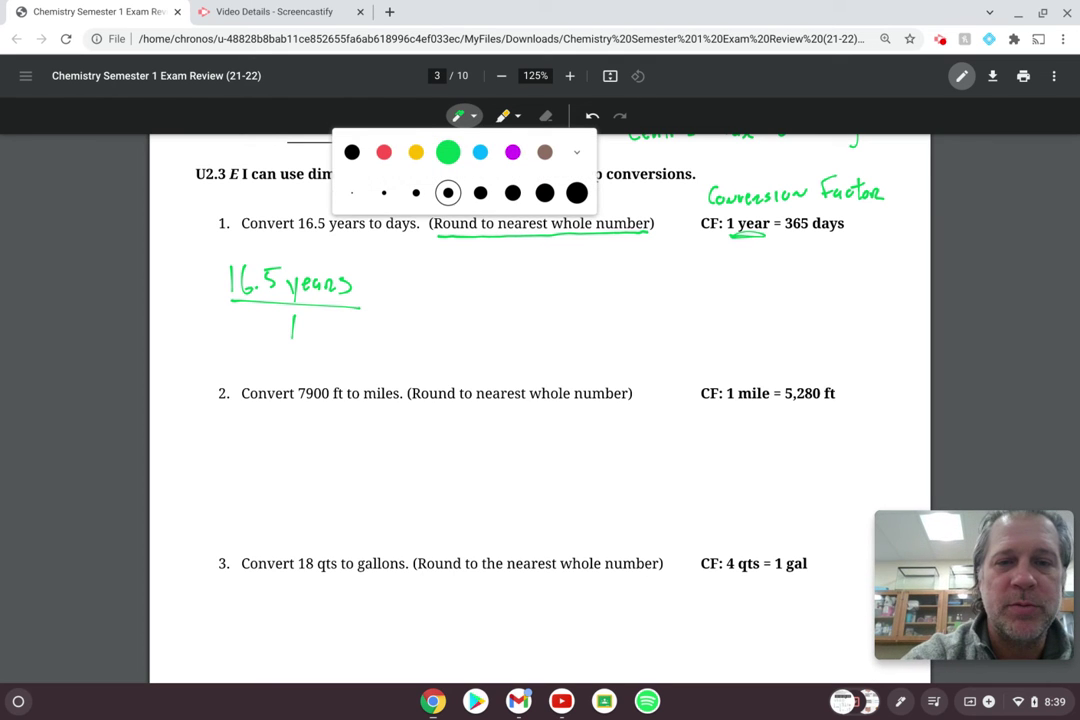
{"action": "left_click", "coordinate": [480, 152]}
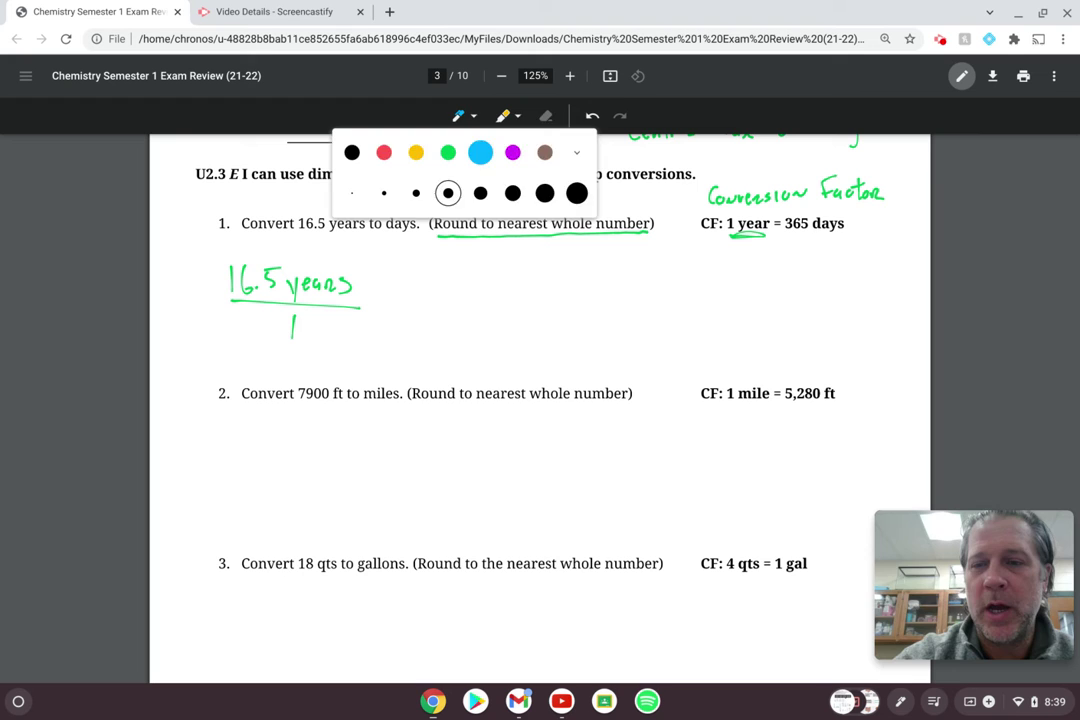
{"action": "left_click_drag", "start_coordinate": [787, 236], "coordinate": [832, 236]}
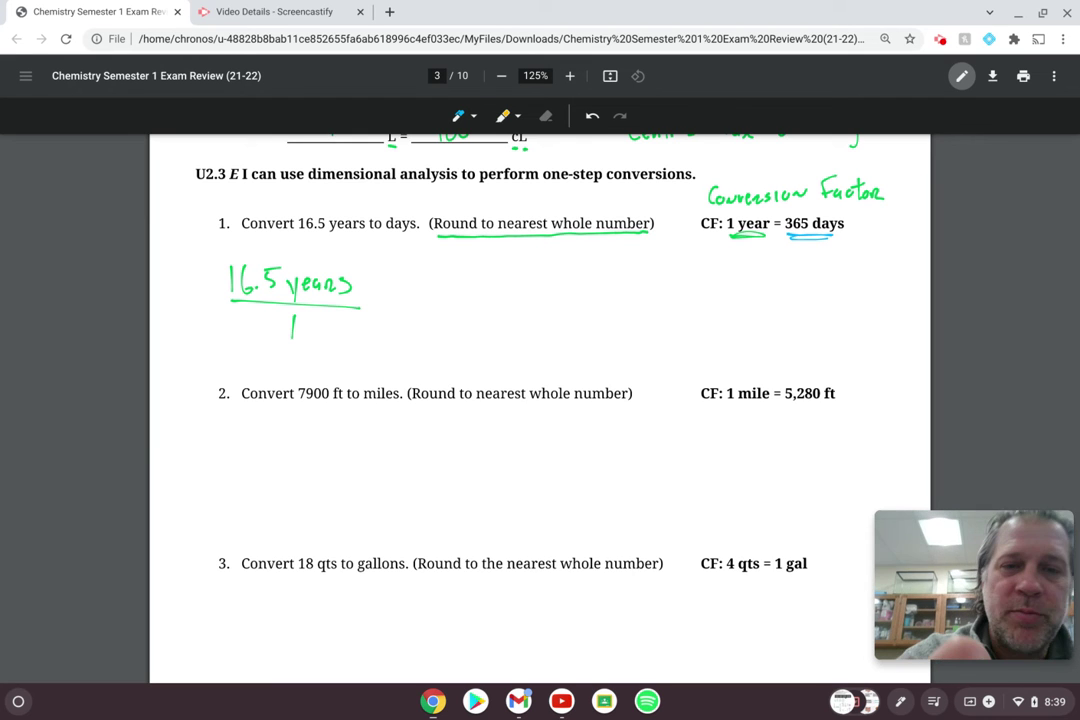
{"action": "left_click", "coordinate": [458, 116]}
{"action": "key", "text": "Escape"}
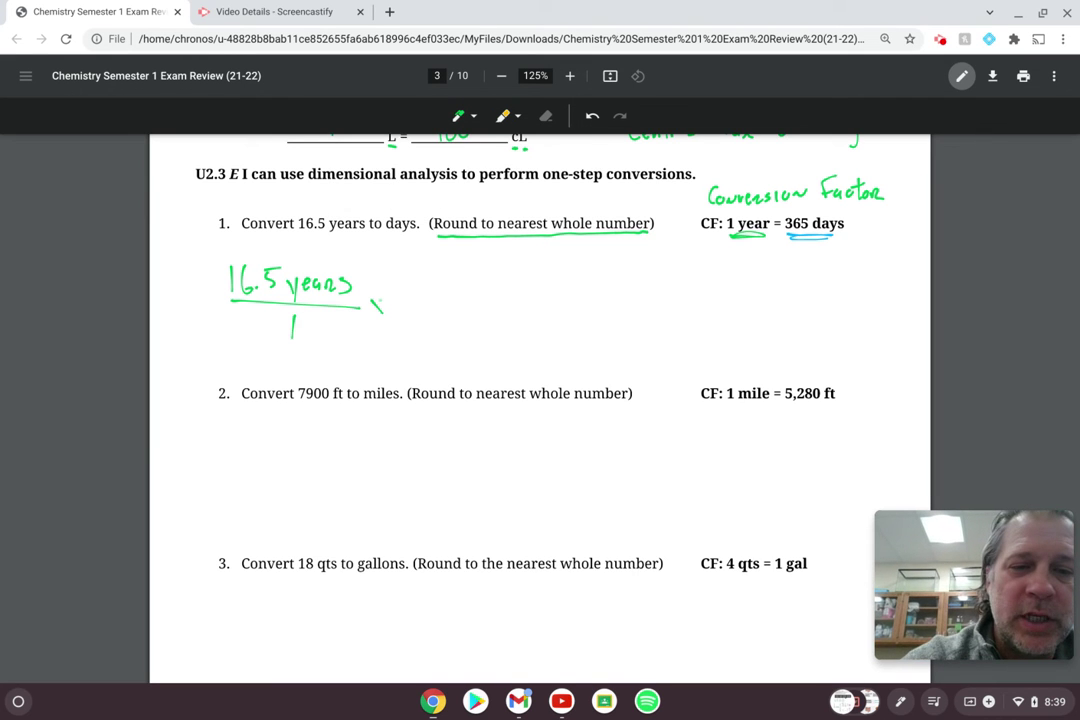
Step: Add a times sign and a second fraction with Years in its denominator
{"action": "left_click_drag", "start_coordinate": [370, 298], "coordinate": [383, 316]}
{"action": "left_click_drag", "start_coordinate": [383, 298], "coordinate": [370, 316]}
{"action": "left_click_drag", "start_coordinate": [390, 308], "coordinate": [510, 311]}
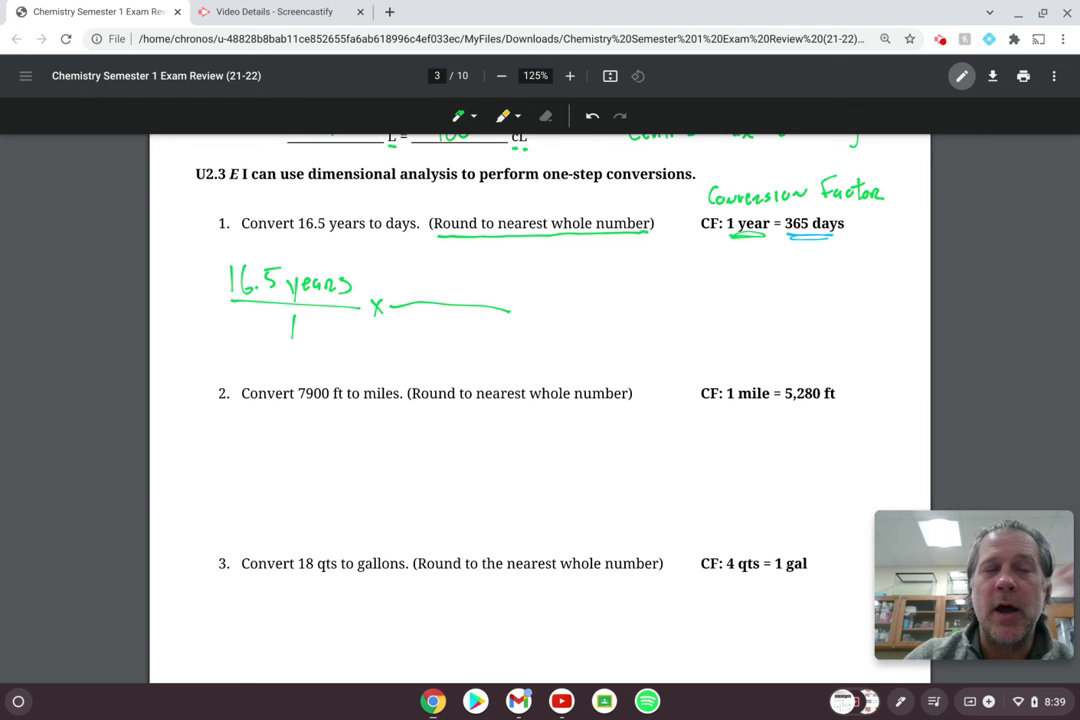
{"action": "mouse_move", "coordinate": [475, 320]}
{"action": "left_mouse_down"}
{"action": "mouse_move", "coordinate": [480, 347]}
{"action": "mouse_move", "coordinate": [512, 342]}
{"action": "left_mouse_up"}
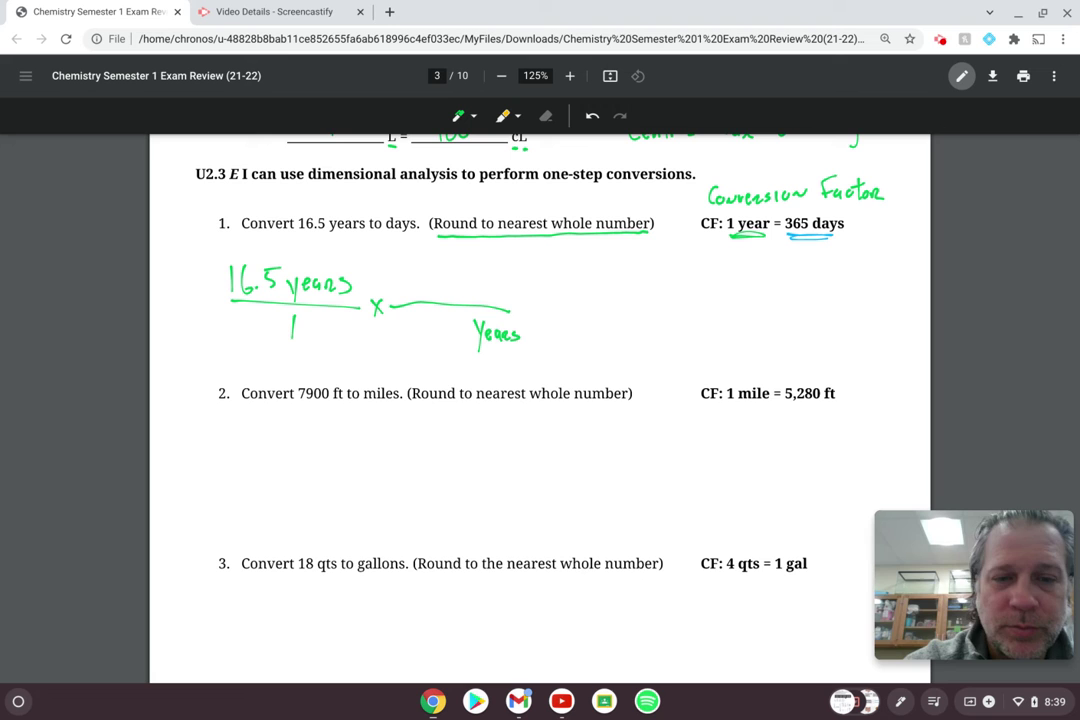
Step: Write 365 day above the second fraction bar and 1 below it
{"action": "left_click", "coordinate": [464, 116]}
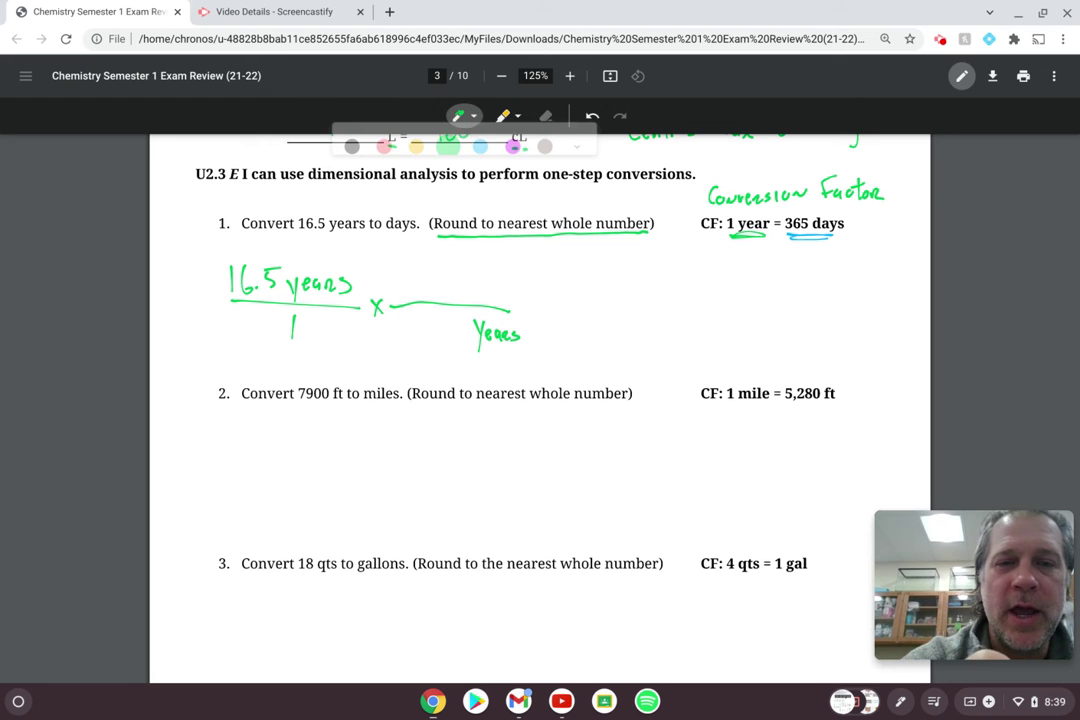
{"action": "left_click", "coordinate": [480, 152]}
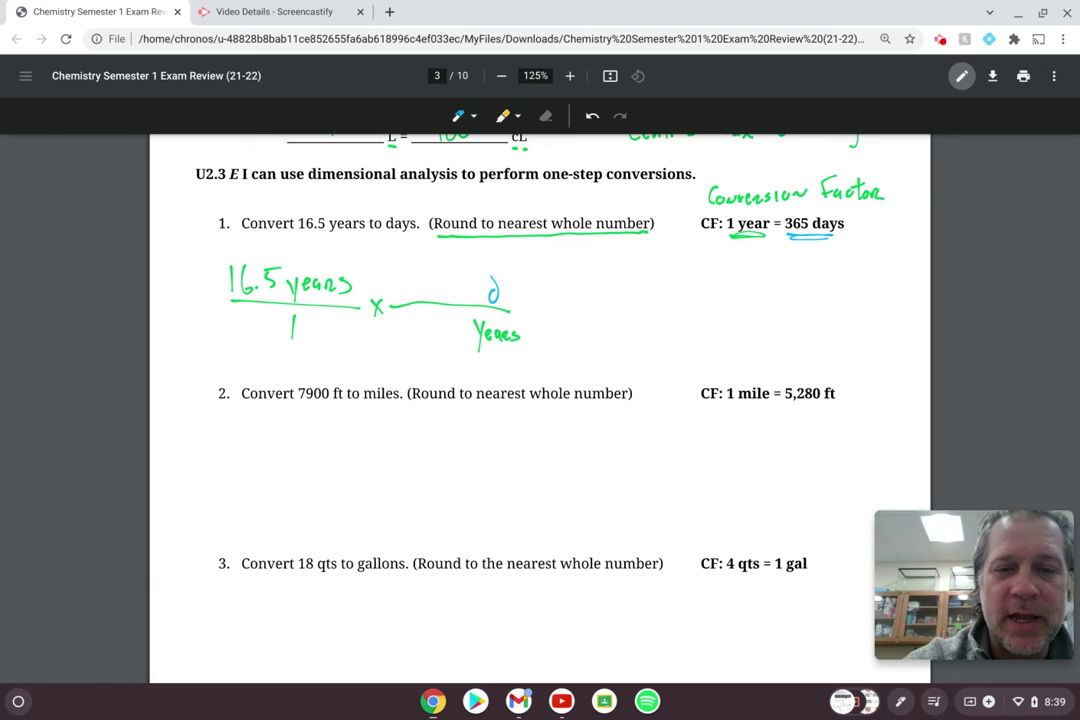
{"action": "left_click_drag", "start_coordinate": [498, 285], "coordinate": [497, 303]}
{"action": "left_click_drag", "start_coordinate": [508, 294], "coordinate": [513, 310]}
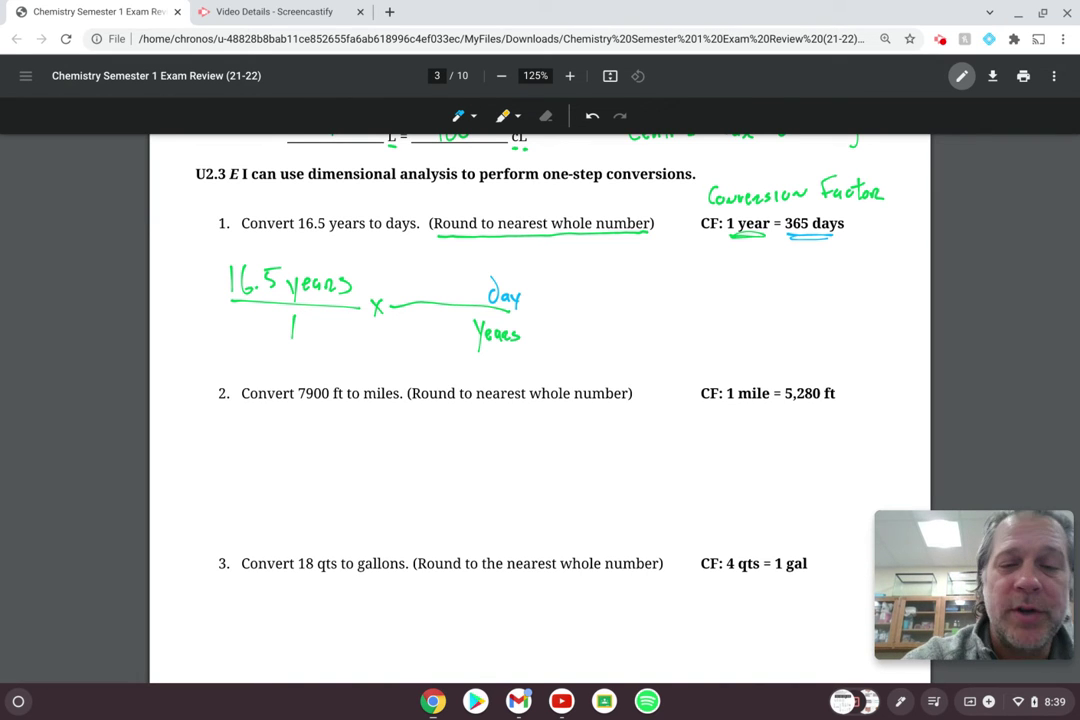
{"action": "mouse_move", "coordinate": [400, 270]}
{"action": "left_mouse_down"}
{"action": "mouse_move", "coordinate": [403, 293]}
{"action": "mouse_move", "coordinate": [444, 292]}
{"action": "mouse_move", "coordinate": [459, 264]}
{"action": "left_mouse_up"}
{"action": "left_click", "coordinate": [458, 116]}
{"action": "left_click", "coordinate": [448, 152]}
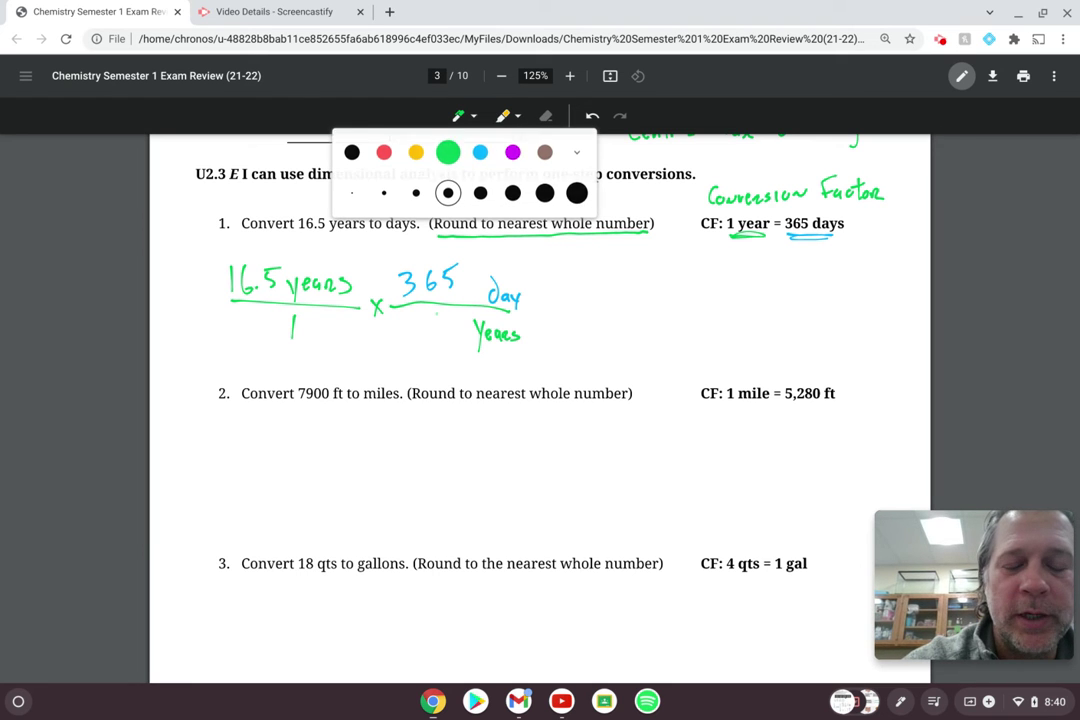
{"action": "left_click_drag", "start_coordinate": [437, 318], "coordinate": [437, 337]}
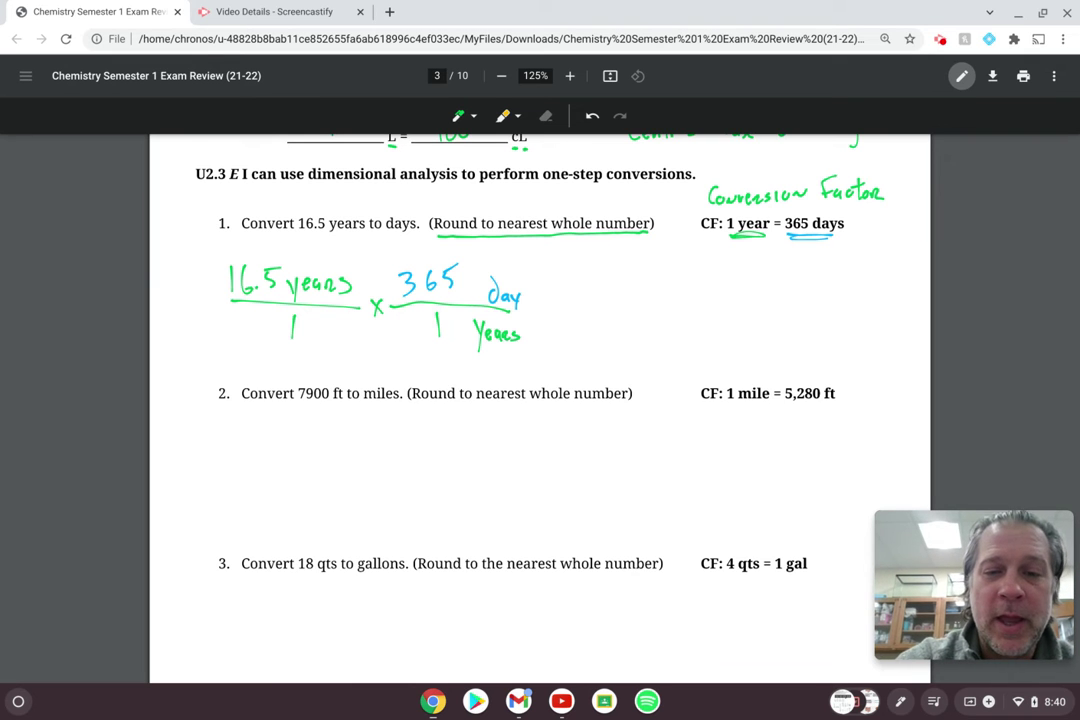
Step: Add an equals sign and write 6022.5 days over 1 year in black
{"action": "left_click", "coordinate": [458, 116]}
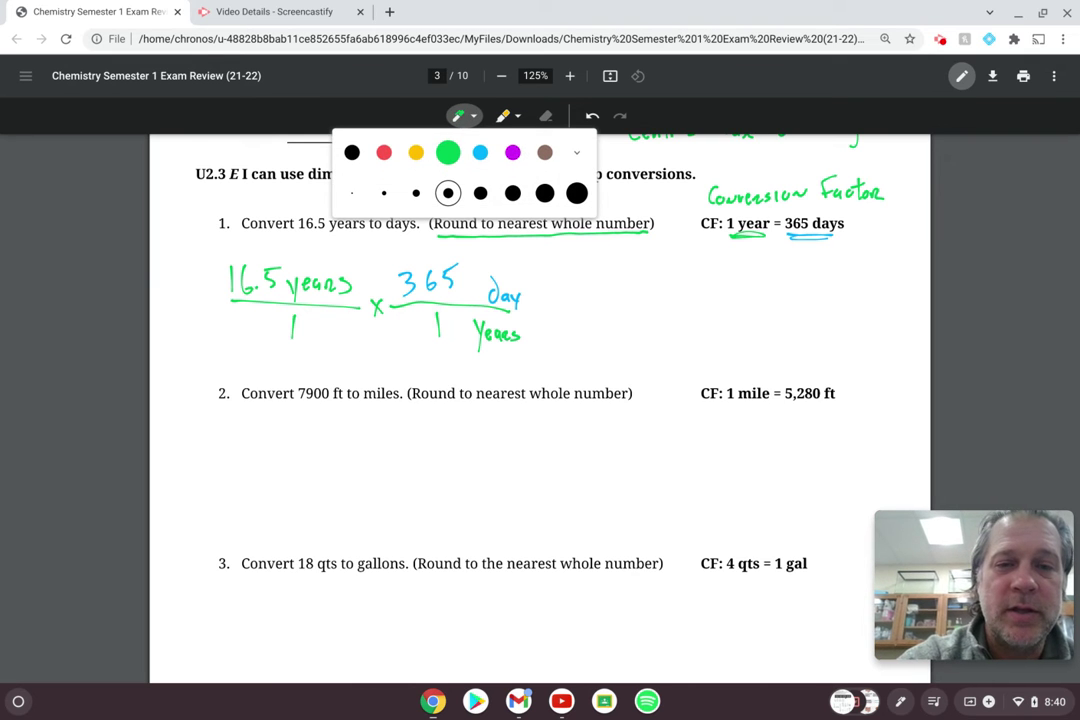
{"action": "left_click", "coordinate": [480, 152]}
{"action": "left_click_drag", "start_coordinate": [532, 309], "coordinate": [545, 314]}
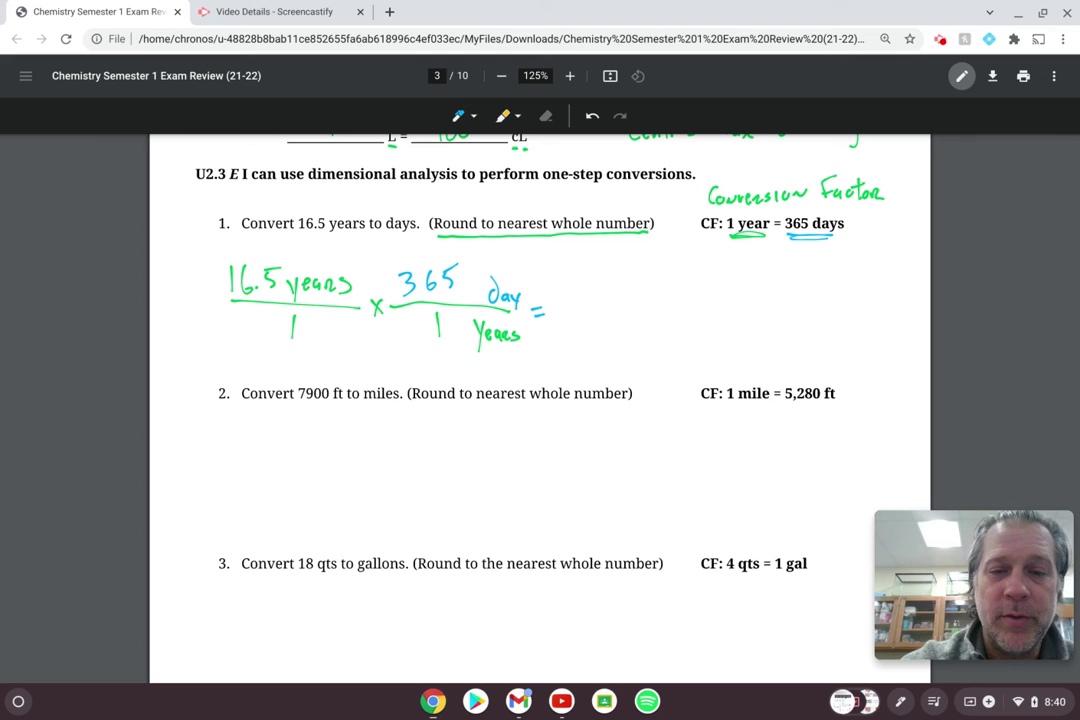
{"action": "left_click", "coordinate": [460, 116]}
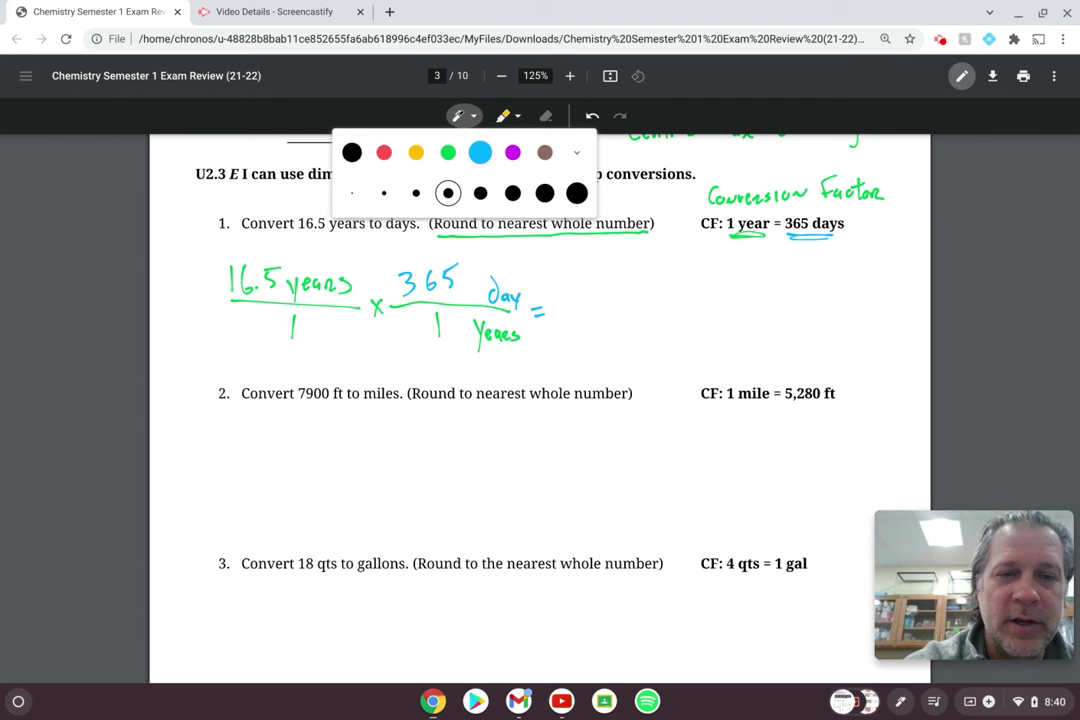
{"action": "mouse_move", "coordinate": [589, 279]}
{"action": "left_mouse_down"}
{"action": "mouse_move", "coordinate": [579, 294]}
{"action": "mouse_move", "coordinate": [600, 282]}
{"action": "mouse_move", "coordinate": [621, 296]}
{"action": "mouse_move", "coordinate": [672, 297]}
{"action": "left_mouse_up"}
{"action": "left_click", "coordinate": [640, 296]}
{"action": "left_click_drag", "start_coordinate": [684, 287], "coordinate": [701, 300]}
{"action": "left_click_drag", "start_coordinate": [711, 284], "coordinate": [705, 296]}
{"action": "left_click_drag", "start_coordinate": [586, 313], "coordinate": [684, 313]}
{"action": "mouse_move", "coordinate": [607, 323]}
{"action": "left_mouse_down"}
{"action": "mouse_move", "coordinate": [607, 341]}
{"action": "mouse_move", "coordinate": [632, 337]}
{"action": "mouse_move", "coordinate": [630, 347]}
{"action": "left_mouse_up"}
{"action": "left_click_drag", "start_coordinate": [643, 336], "coordinate": [674, 338]}
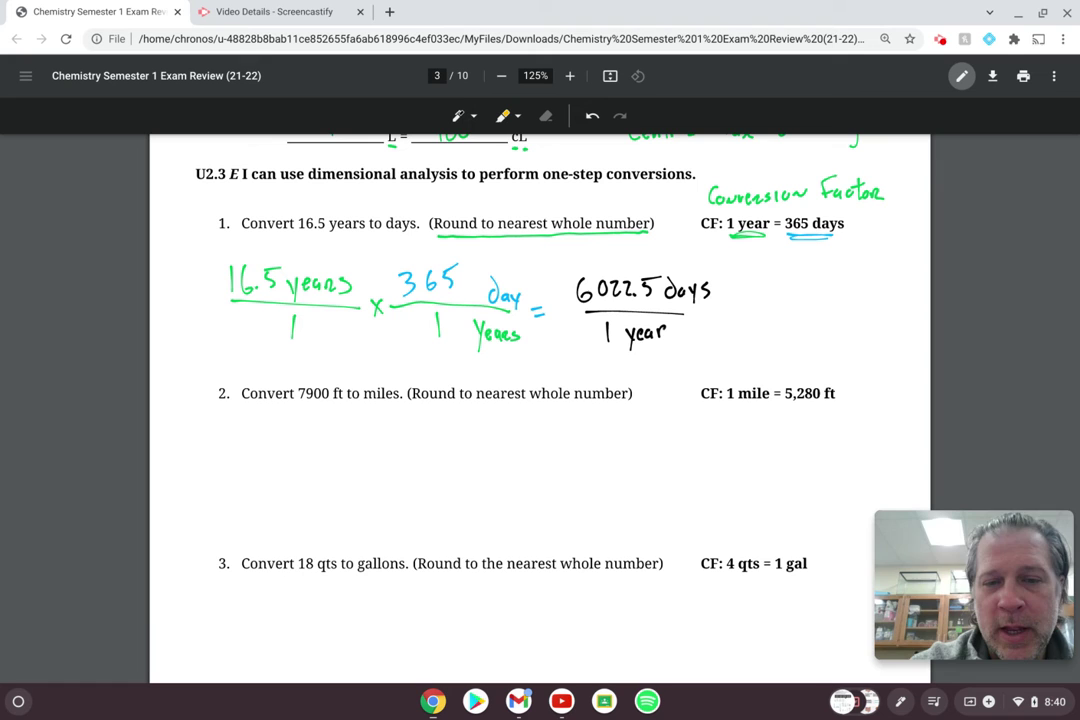
Step: Cross out the years units in both fractions and in the result
{"action": "left_click_drag", "start_coordinate": [295, 268], "coordinate": [328, 291]}
{"action": "left_click_drag", "start_coordinate": [477, 320], "coordinate": [512, 349]}
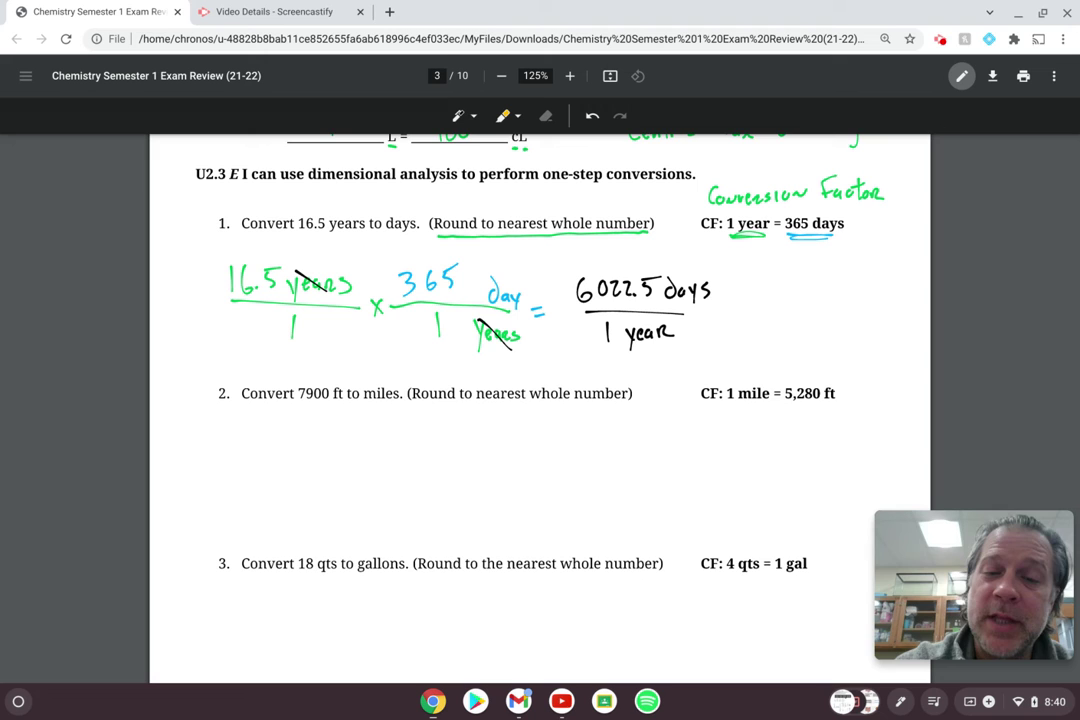
{"action": "left_click_drag", "start_coordinate": [634, 316], "coordinate": [654, 343]}
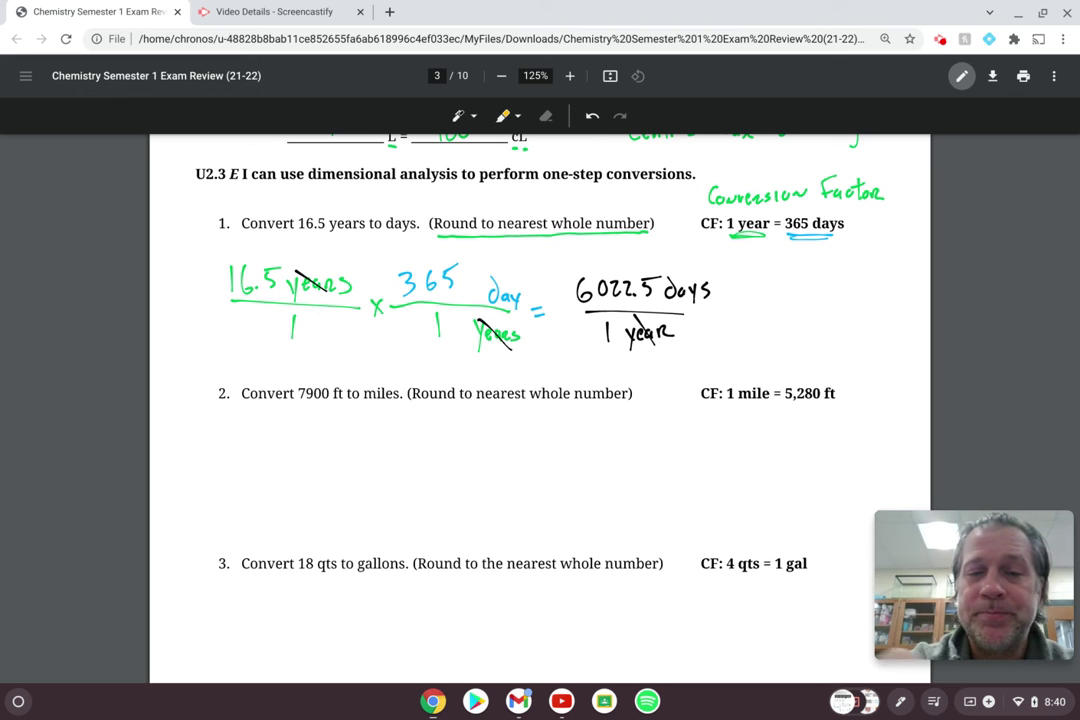
Step: Write = 6022.5 in blue and box the rounded answer 6023 days
{"action": "left_click", "coordinate": [458, 116]}
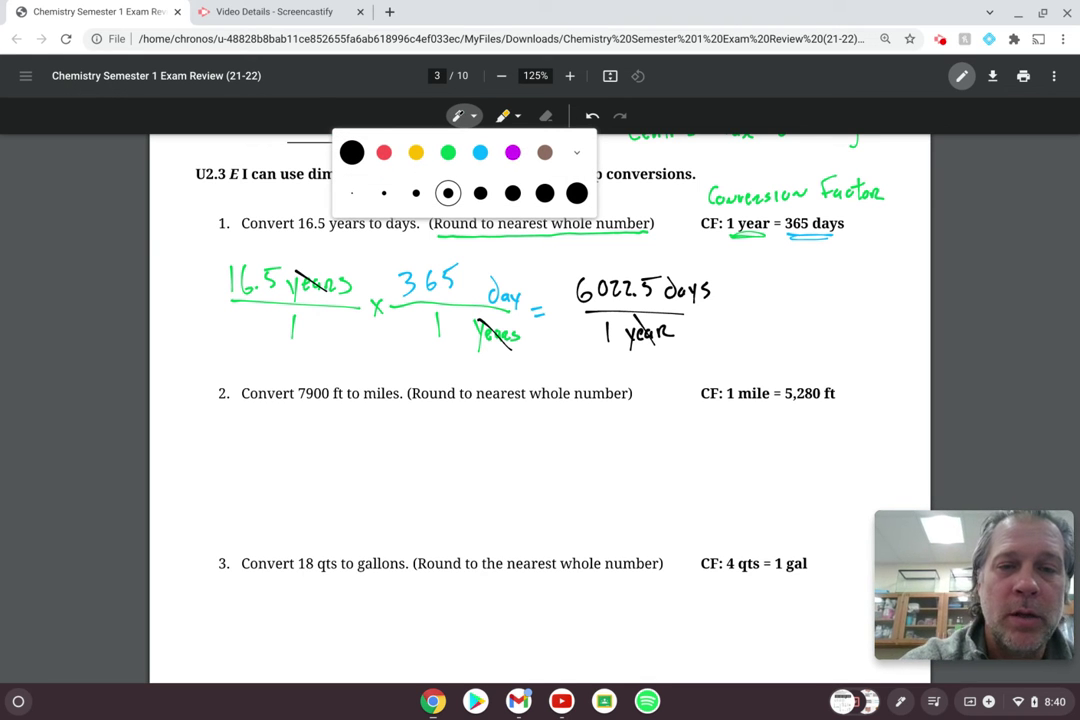
{"action": "left_click", "coordinate": [480, 152]}
{"action": "mouse_move", "coordinate": [741, 285]}
{"action": "left_mouse_down"}
{"action": "mouse_move", "coordinate": [736, 300]}
{"action": "mouse_move", "coordinate": [749, 289]}
{"action": "mouse_move", "coordinate": [791, 303]}
{"action": "left_mouse_up"}
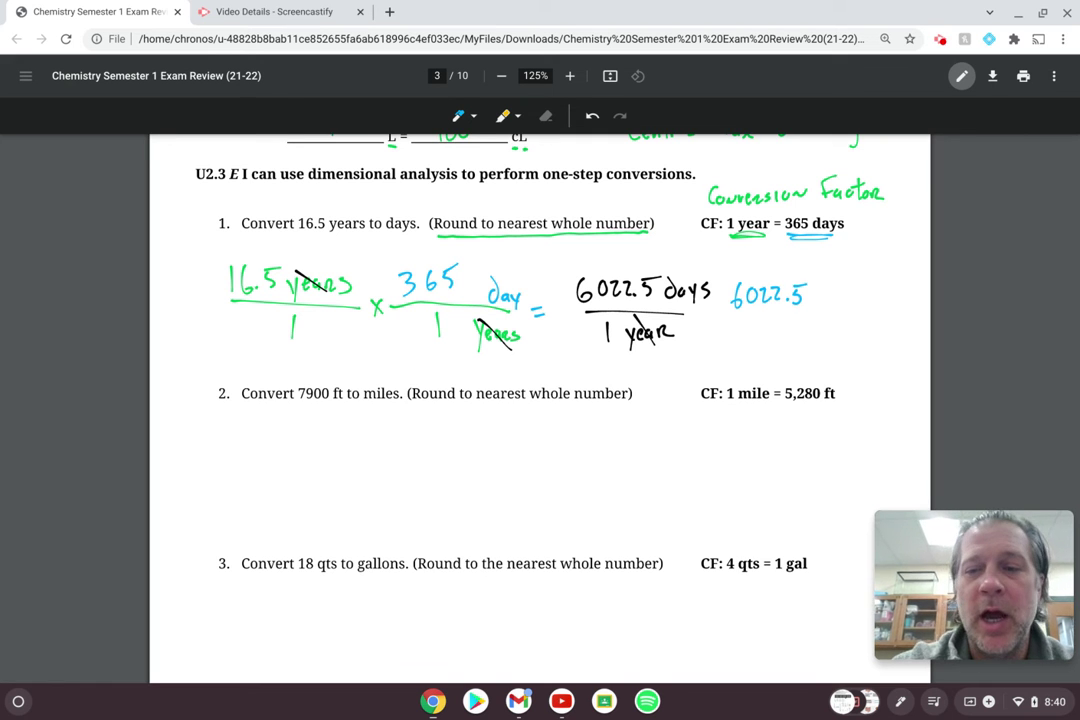
{"action": "left_click_drag", "start_coordinate": [712, 306], "coordinate": [724, 311]}
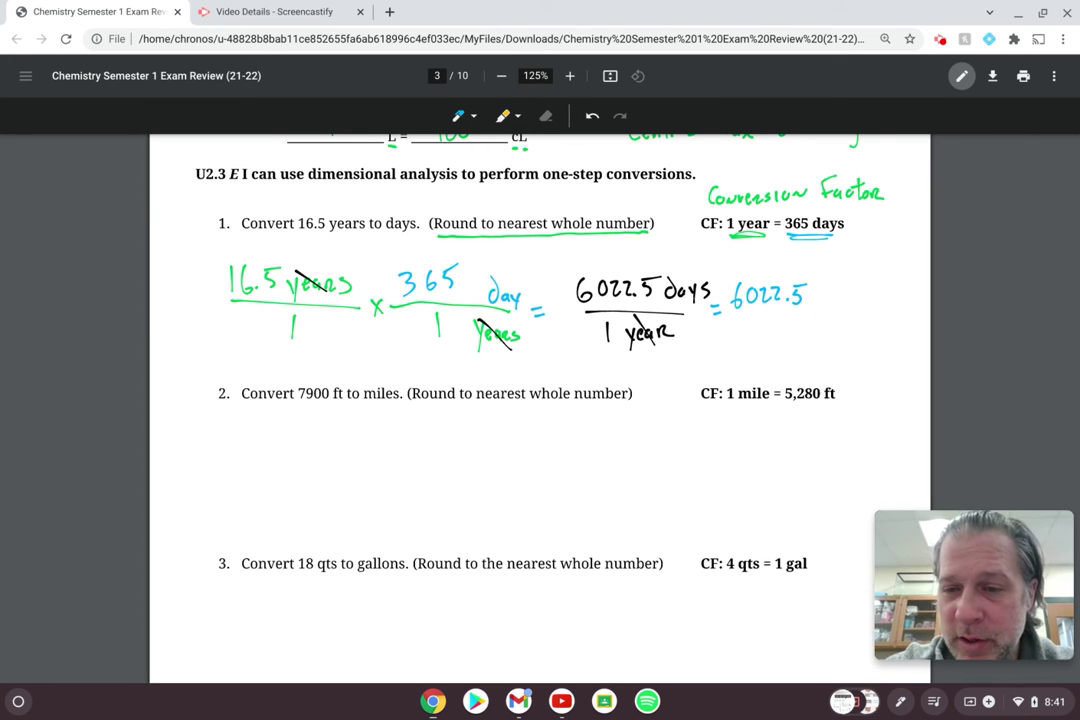
{"action": "mouse_move", "coordinate": [824, 322]}
{"action": "left_mouse_down"}
{"action": "mouse_move", "coordinate": [818, 336]}
{"action": "mouse_move", "coordinate": [833, 325]}
{"action": "mouse_move", "coordinate": [854, 343]}
{"action": "mouse_move", "coordinate": [910, 341]}
{"action": "mouse_move", "coordinate": [890, 366]}
{"action": "left_mouse_up"}
{"action": "left_click_drag", "start_coordinate": [802, 305], "coordinate": [888, 305]}
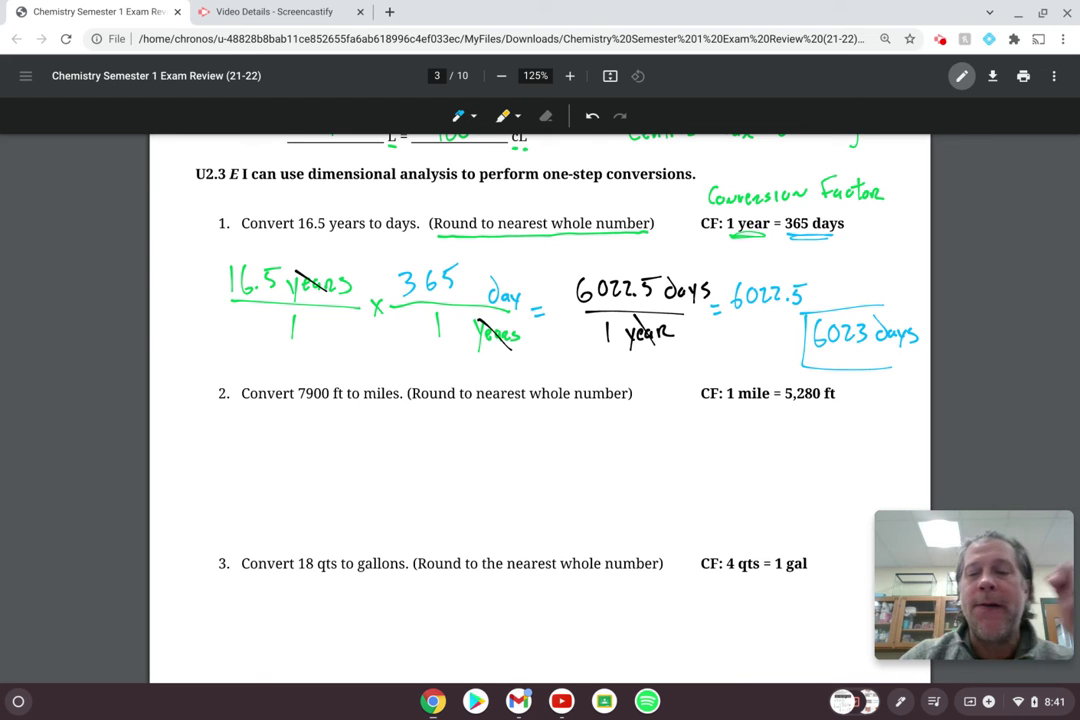
Step: Underline 1 mile in question 2's conversion factor in green
{"action": "left_click", "coordinate": [460, 116]}
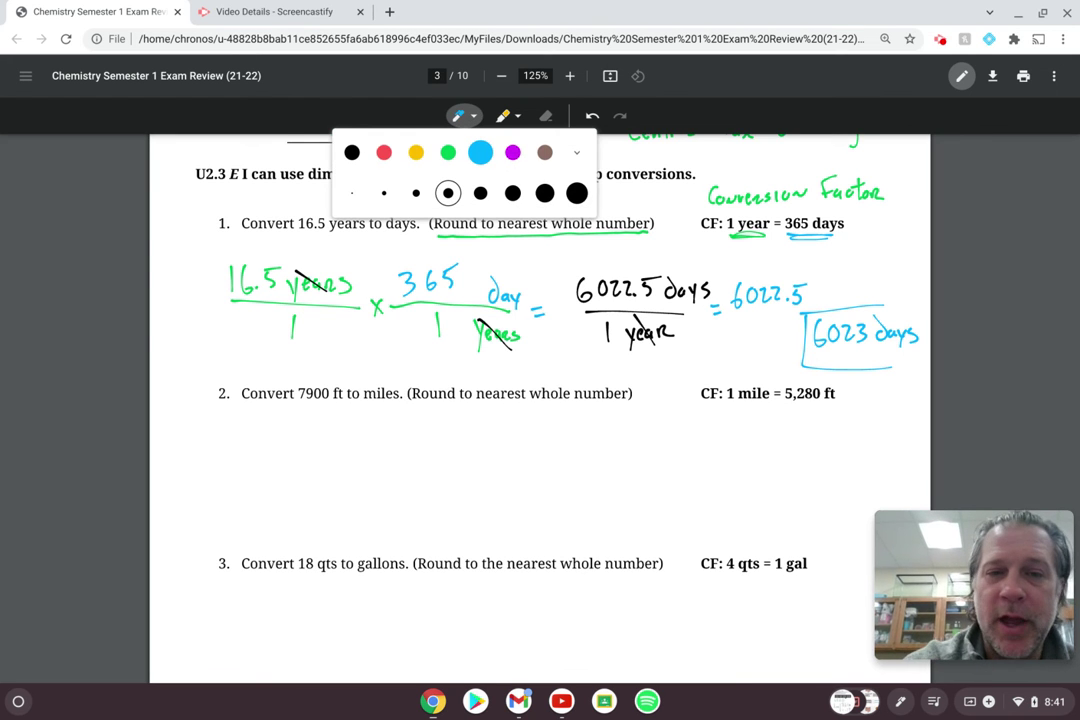
{"action": "left_click", "coordinate": [448, 152]}
{"action": "left_click_drag", "start_coordinate": [722, 408], "coordinate": [835, 405]}
{"action": "left_click", "coordinate": [460, 116]}
{"action": "left_click", "coordinate": [480, 152]}
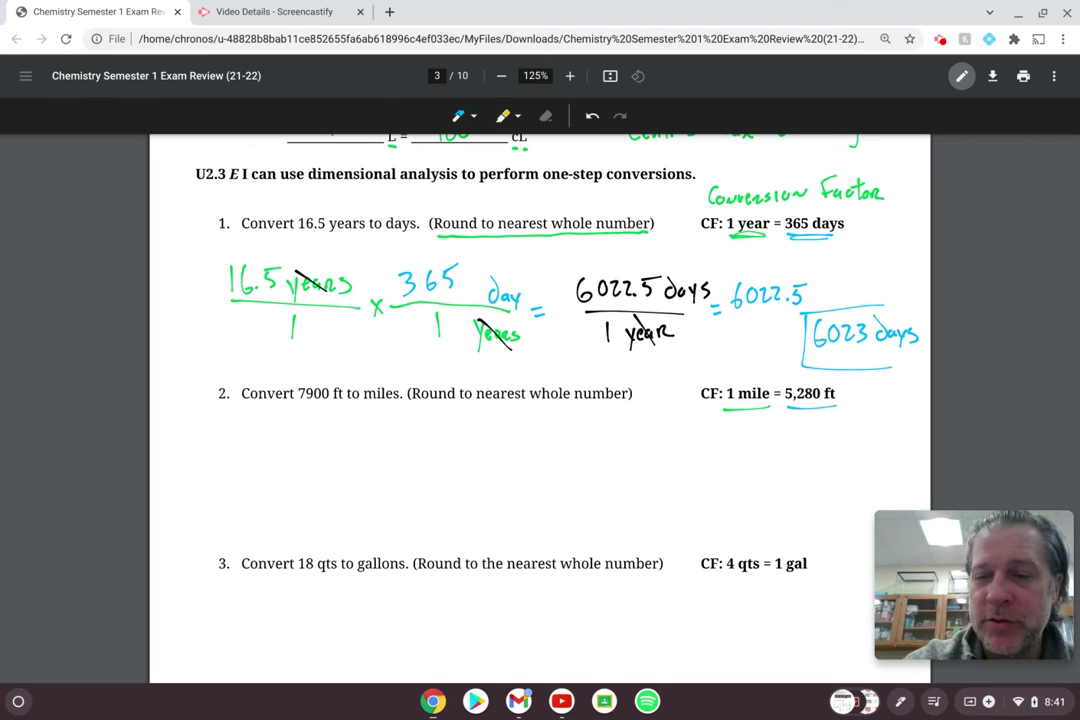
{"action": "scroll", "coordinate": [540, 400], "scroll_direction": "down", "scroll_amount": 2}
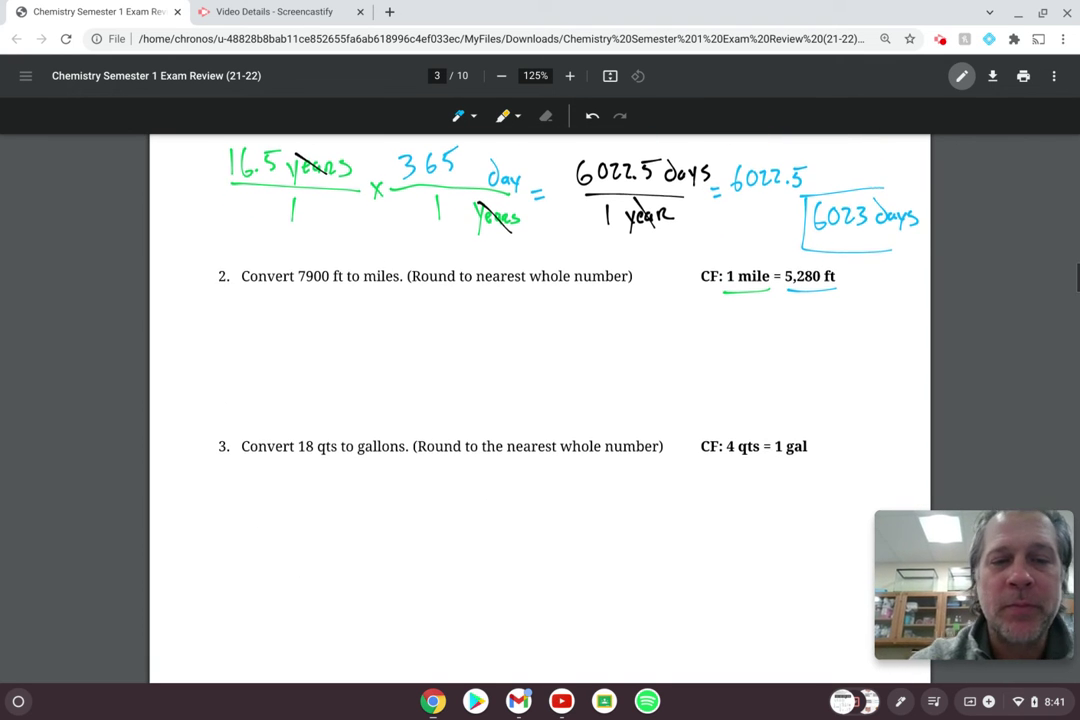
Step: Write 7900 ft as the first fraction below question 2 in green
{"action": "left_click", "coordinate": [460, 116]}
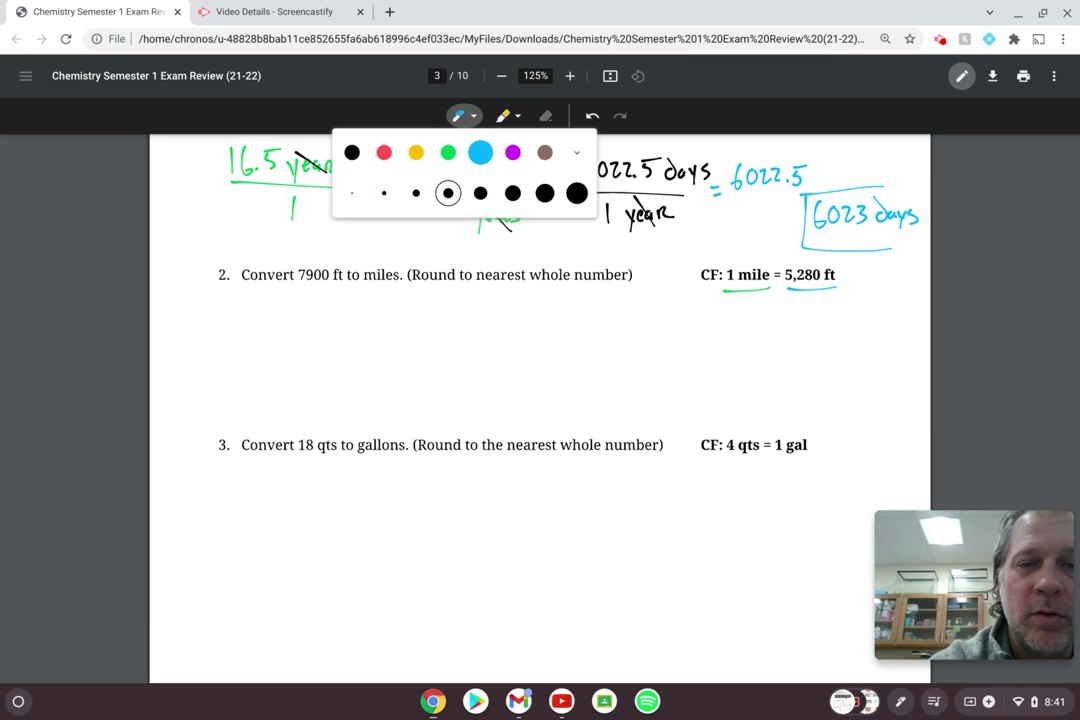
{"action": "left_click", "coordinate": [448, 152]}
{"action": "mouse_move", "coordinate": [183, 340]}
{"action": "left_mouse_down"}
{"action": "mouse_move", "coordinate": [196, 338]}
{"action": "mouse_move", "coordinate": [190, 360]}
{"action": "mouse_move", "coordinate": [224, 340]}
{"action": "left_mouse_up"}
{"action": "mouse_move", "coordinate": [240, 339]}
{"action": "left_mouse_down"}
{"action": "mouse_move", "coordinate": [232, 352]}
{"action": "mouse_move", "coordinate": [240, 340]}
{"action": "mouse_move", "coordinate": [249, 356]}
{"action": "left_mouse_up"}
{"action": "left_click_drag", "start_coordinate": [245, 345], "coordinate": [265, 354]}
{"action": "left_click_drag", "start_coordinate": [259, 347], "coordinate": [271, 346]}
{"action": "mouse_move", "coordinate": [185, 369]}
{"action": "left_mouse_down"}
{"action": "mouse_move", "coordinate": [285, 366]}
{"action": "mouse_move", "coordinate": [243, 393]}
{"action": "left_mouse_up"}
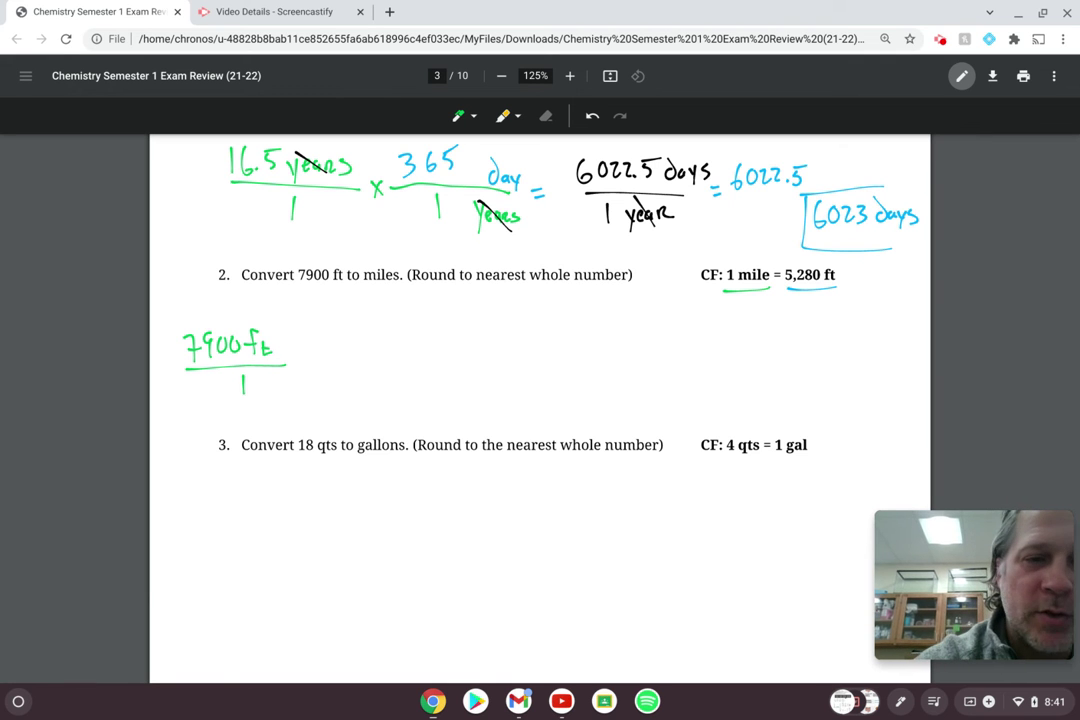
Step: Add a times sign and a second fraction bar with ft in the denominator
{"action": "mouse_move", "coordinate": [296, 356]}
{"action": "left_mouse_down"}
{"action": "mouse_move", "coordinate": [309, 371]}
{"action": "mouse_move", "coordinate": [296, 371]}
{"action": "mouse_move", "coordinate": [422, 363]}
{"action": "left_mouse_up"}
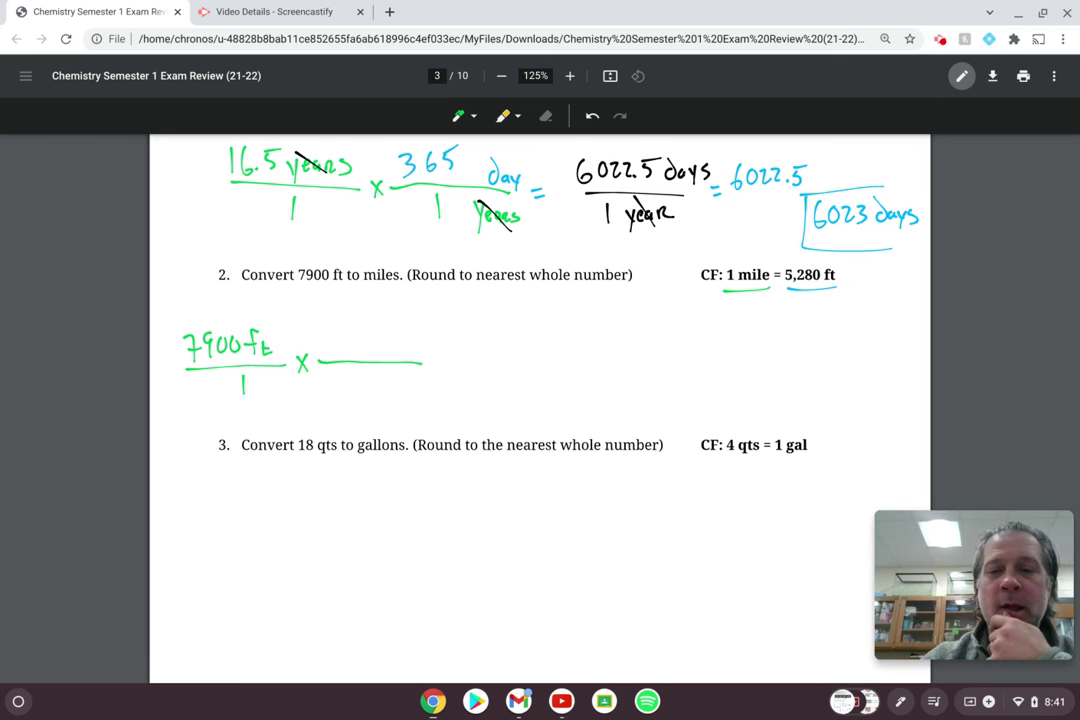
{"action": "left_click_drag", "start_coordinate": [407, 369], "coordinate": [398, 393]}
{"action": "left_click_drag", "start_coordinate": [393, 385], "coordinate": [405, 384]}
{"action": "left_click_drag", "start_coordinate": [414, 375], "coordinate": [422, 392]}
{"action": "left_click_drag", "start_coordinate": [408, 382], "coordinate": [421, 381]}
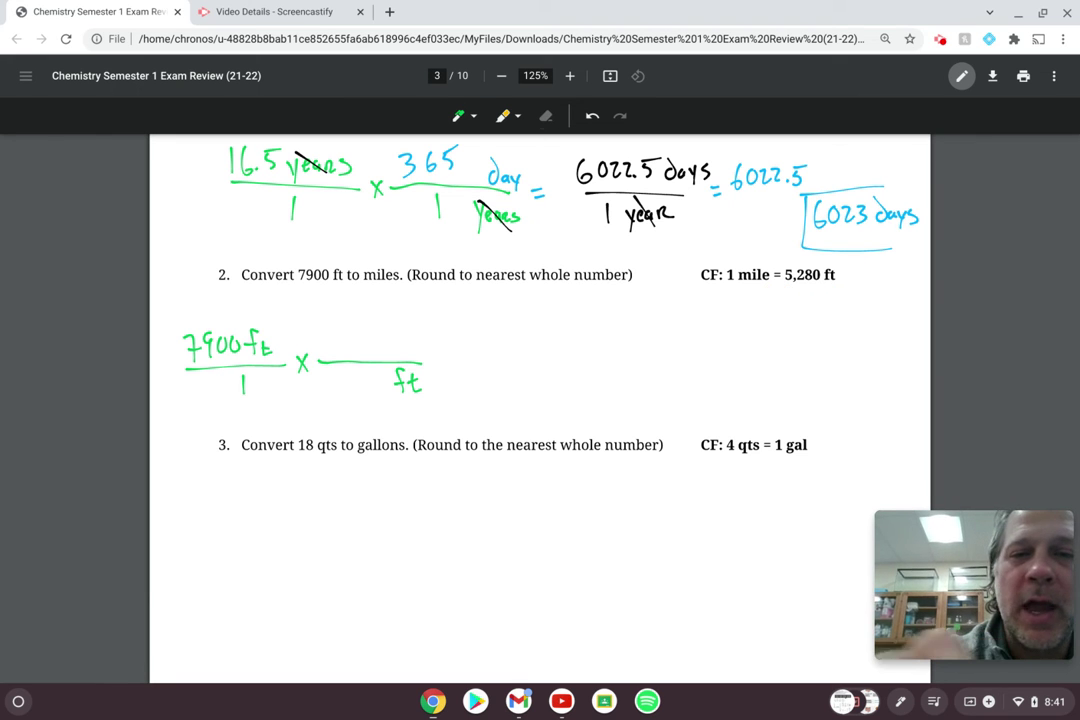
Step: Underline 5,280 ft in green and 1 mile in blue
{"action": "left_click_drag", "start_coordinate": [795, 294], "coordinate": [830, 295]}
{"action": "left_click", "coordinate": [460, 116]}
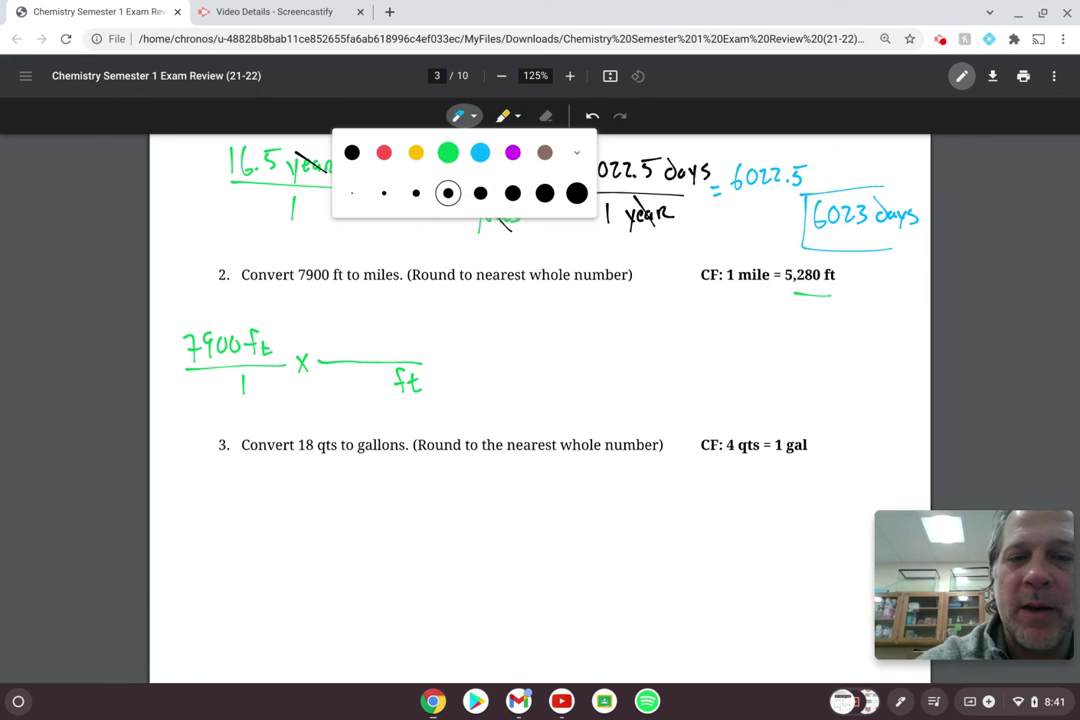
{"action": "left_click", "coordinate": [480, 152]}
{"action": "left_click_drag", "start_coordinate": [730, 291], "coordinate": [766, 290]}
Step: Complete the second fraction as 1 miles over 5280 and add an equals sign
{"action": "left_click_drag", "start_coordinate": [392, 357], "coordinate": [437, 354]}
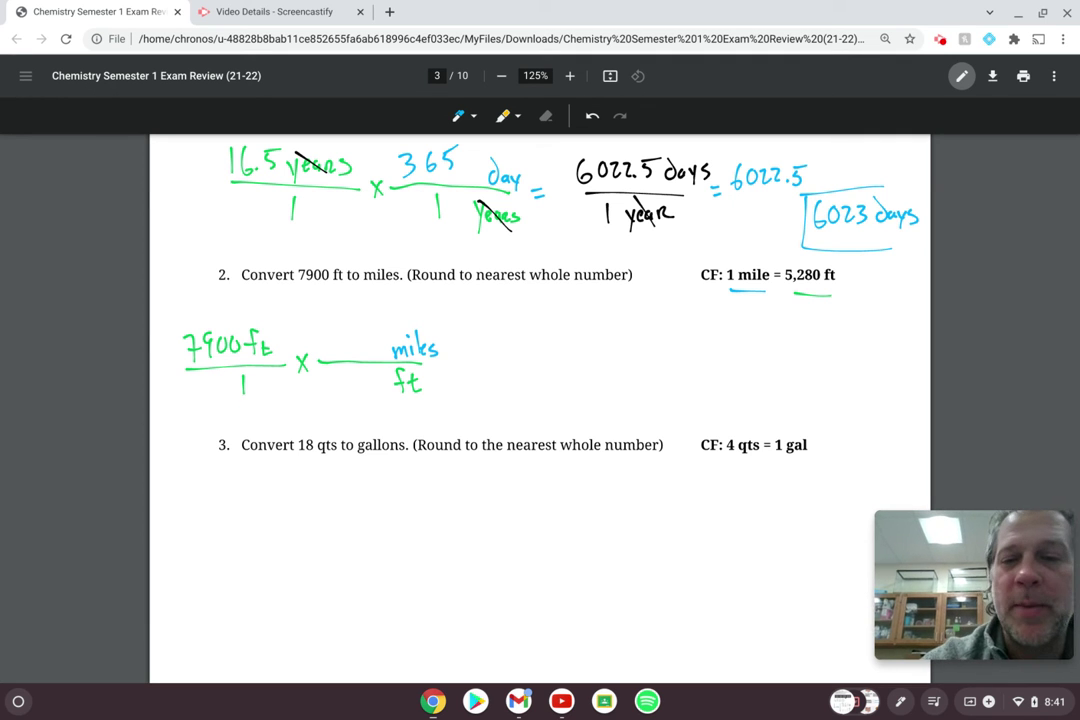
{"action": "mouse_move", "coordinate": [357, 334]}
{"action": "left_mouse_down"}
{"action": "mouse_move", "coordinate": [358, 357]}
{"action": "mouse_move", "coordinate": [321, 389]}
{"action": "mouse_move", "coordinate": [347, 389]}
{"action": "mouse_move", "coordinate": [357, 373]}
{"action": "left_mouse_up"}
{"action": "left_click", "coordinate": [458, 115]}
{"action": "left_click_drag", "start_coordinate": [368, 372], "coordinate": [367, 373]}
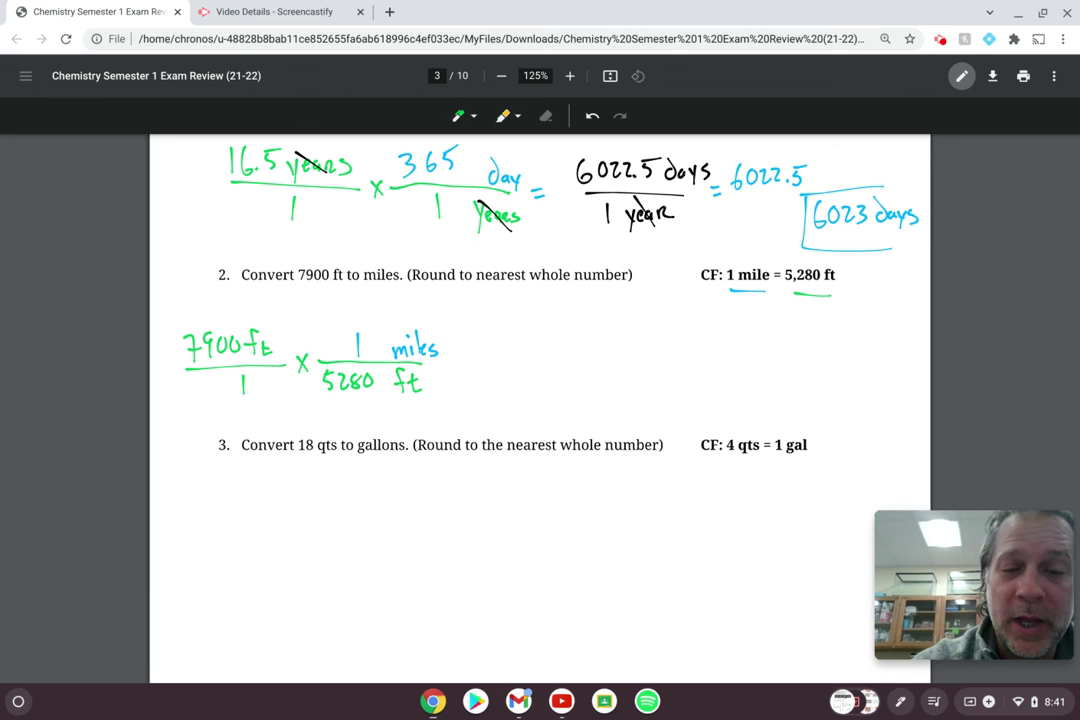
{"action": "left_click_drag", "start_coordinate": [447, 357], "coordinate": [457, 357]}
{"action": "mouse_move", "coordinate": [447, 364]}
{"action": "left_mouse_down"}
{"action": "mouse_move", "coordinate": [489, 339]}
{"action": "mouse_move", "coordinate": [481, 357]}
{"action": "mouse_move", "coordinate": [506, 355]}
{"action": "left_mouse_up"}
Step: Write 7900 ft · miles after the equals sign
{"action": "left_click_drag", "start_coordinate": [516, 338], "coordinate": [525, 356]}
{"action": "left_click_drag", "start_coordinate": [522, 346], "coordinate": [545, 358]}
{"action": "left_click_drag", "start_coordinate": [540, 350], "coordinate": [551, 350]}
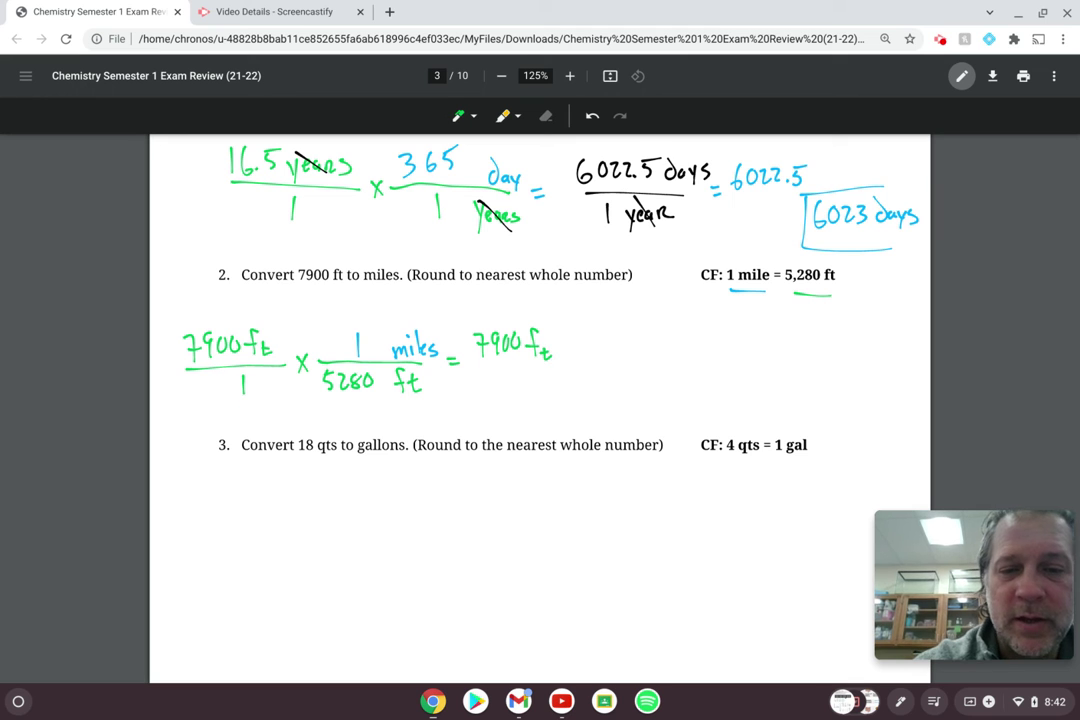
{"action": "left_click", "coordinate": [458, 116]}
{"action": "left_click", "coordinate": [480, 152]}
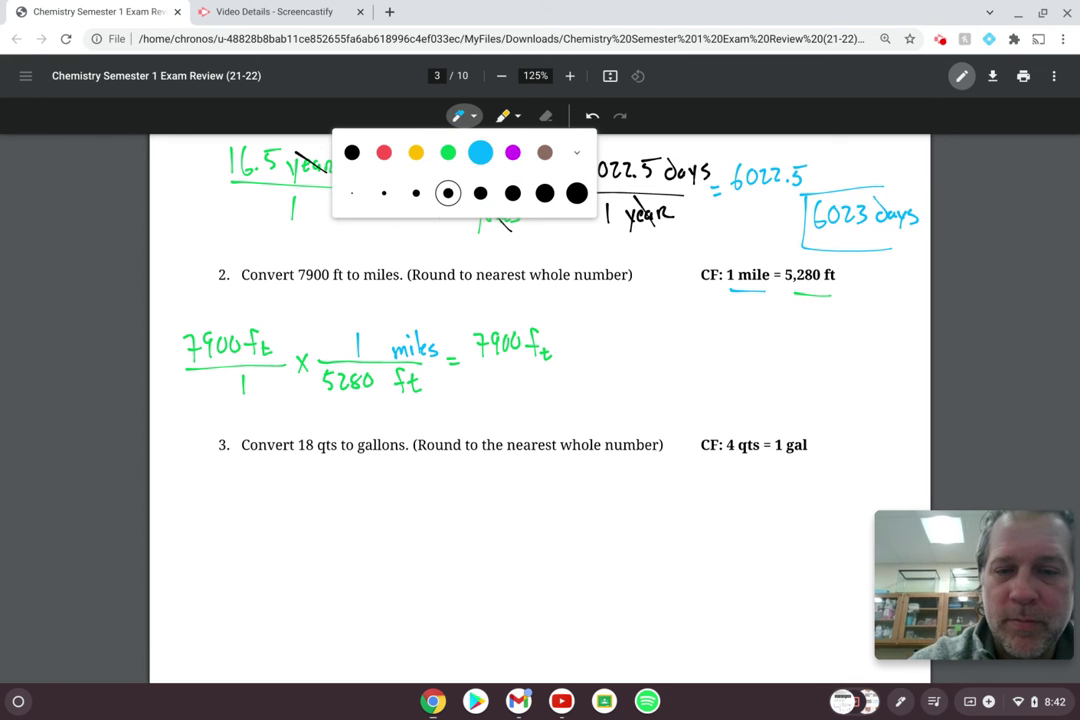
{"action": "left_click", "coordinate": [563, 352]}
{"action": "left_click_drag", "start_coordinate": [574, 354], "coordinate": [614, 354]}
Step: Draw a green fraction bar with 5280 ft beneath it
{"action": "left_click", "coordinate": [458, 116]}
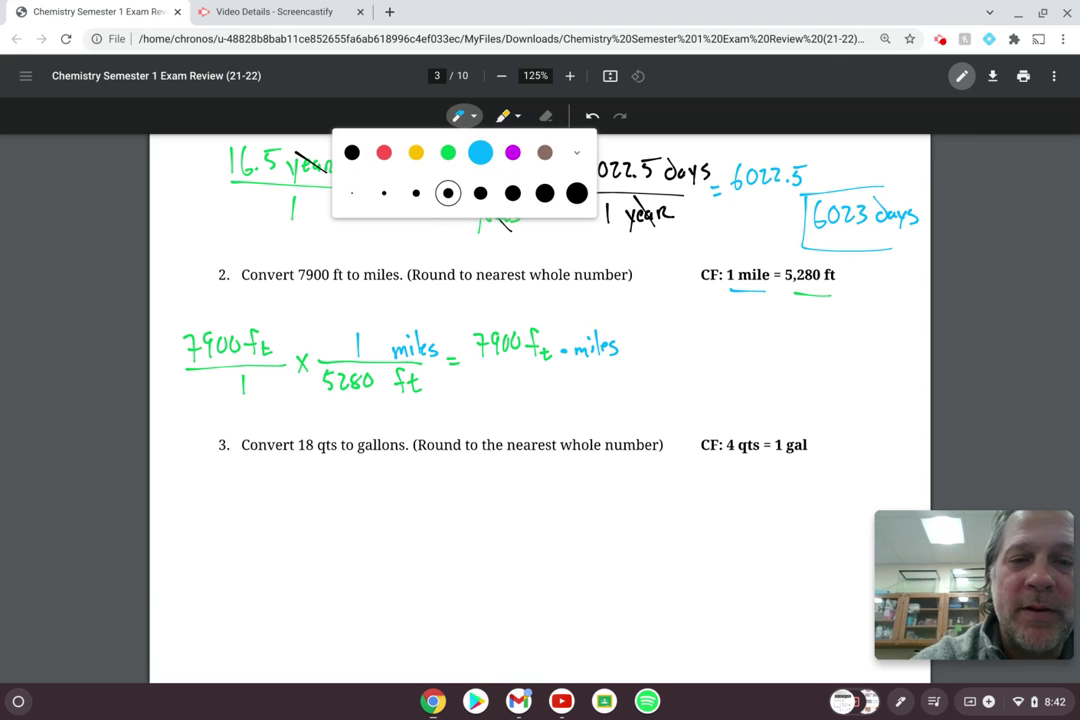
{"action": "left_click", "coordinate": [448, 152]}
{"action": "left_click_drag", "start_coordinate": [487, 365], "coordinate": [612, 364]}
{"action": "mouse_move", "coordinate": [518, 374]}
{"action": "left_mouse_down"}
{"action": "mouse_move", "coordinate": [516, 386]}
{"action": "mouse_move", "coordinate": [528, 374]}
{"action": "mouse_move", "coordinate": [542, 386]}
{"action": "left_mouse_up"}
{"action": "left_click_drag", "start_coordinate": [554, 374], "coordinate": [550, 386]}
{"action": "mouse_move", "coordinate": [566, 375]}
{"action": "left_mouse_down"}
{"action": "mouse_move", "coordinate": [580, 390]}
{"action": "mouse_move", "coordinate": [600, 390]}
{"action": "mouse_move", "coordinate": [606, 377]}
{"action": "left_mouse_up"}
Step: Cross out the ft units in black
{"action": "left_click", "coordinate": [458, 116]}
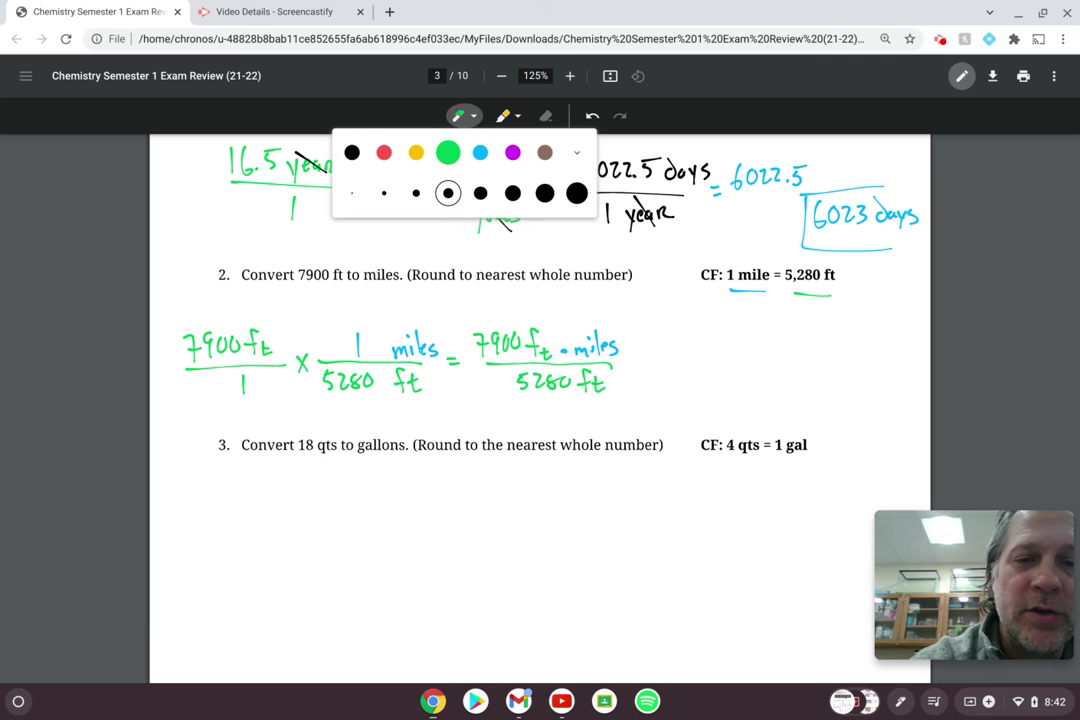
{"action": "left_click", "coordinate": [352, 152]}
{"action": "left_click_drag", "start_coordinate": [527, 336], "coordinate": [604, 391]}
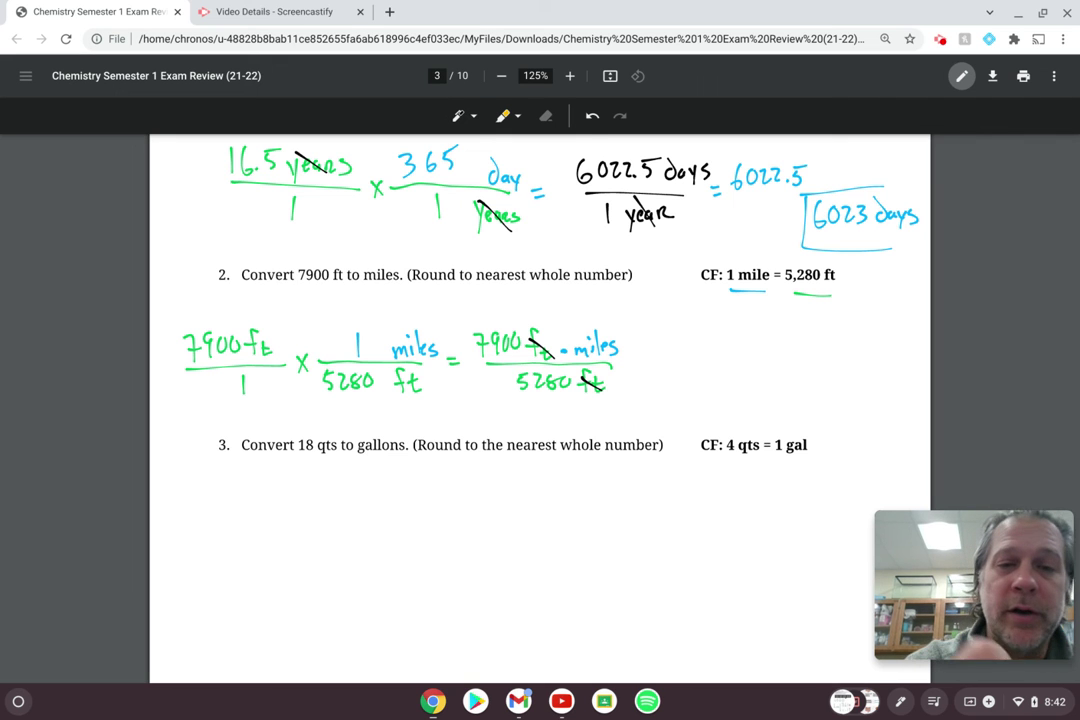
Step: Write '= 1.496212121' after problem 2's fraction in the chosen pen colour
{"action": "left_click", "coordinate": [460, 116]}
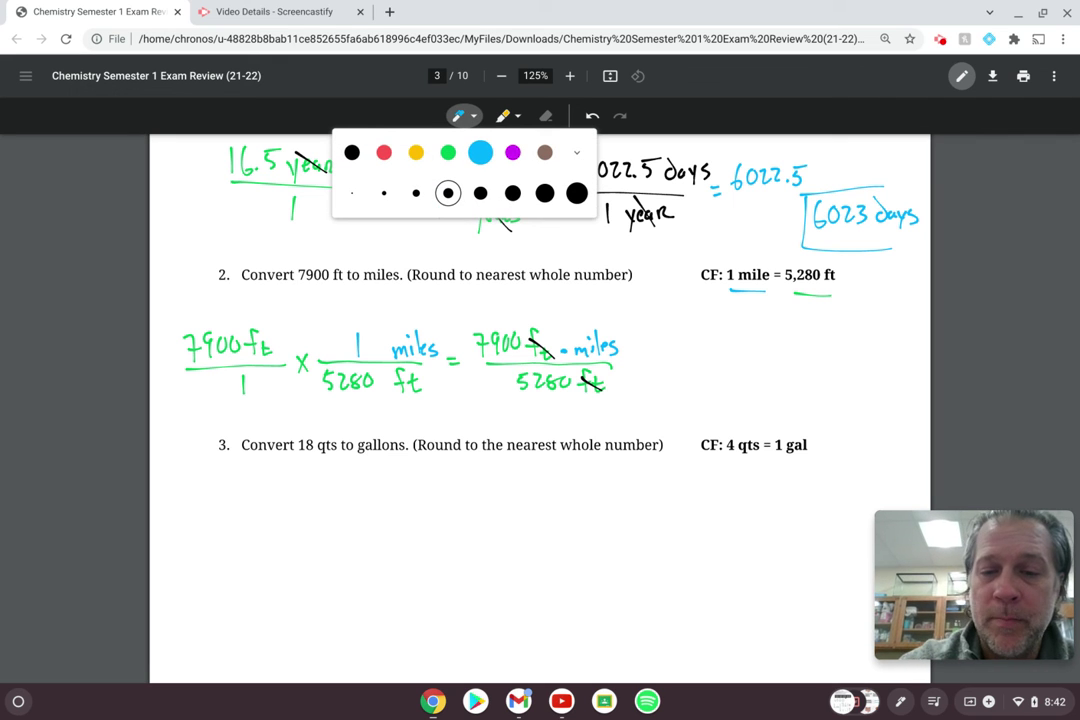
{"action": "left_click", "coordinate": [448, 152]}
{"action": "left_click_drag", "start_coordinate": [636, 352], "coordinate": [648, 352]}
{"action": "mouse_move", "coordinate": [636, 362]}
{"action": "left_mouse_down"}
{"action": "mouse_move", "coordinate": [663, 365]}
{"action": "mouse_move", "coordinate": [700, 346]}
{"action": "mouse_move", "coordinate": [698, 360]}
{"action": "mouse_move", "coordinate": [711, 349]}
{"action": "mouse_move", "coordinate": [777, 351]}
{"action": "left_mouse_up"}
{"action": "left_click_drag", "start_coordinate": [782, 338], "coordinate": [800, 348]}
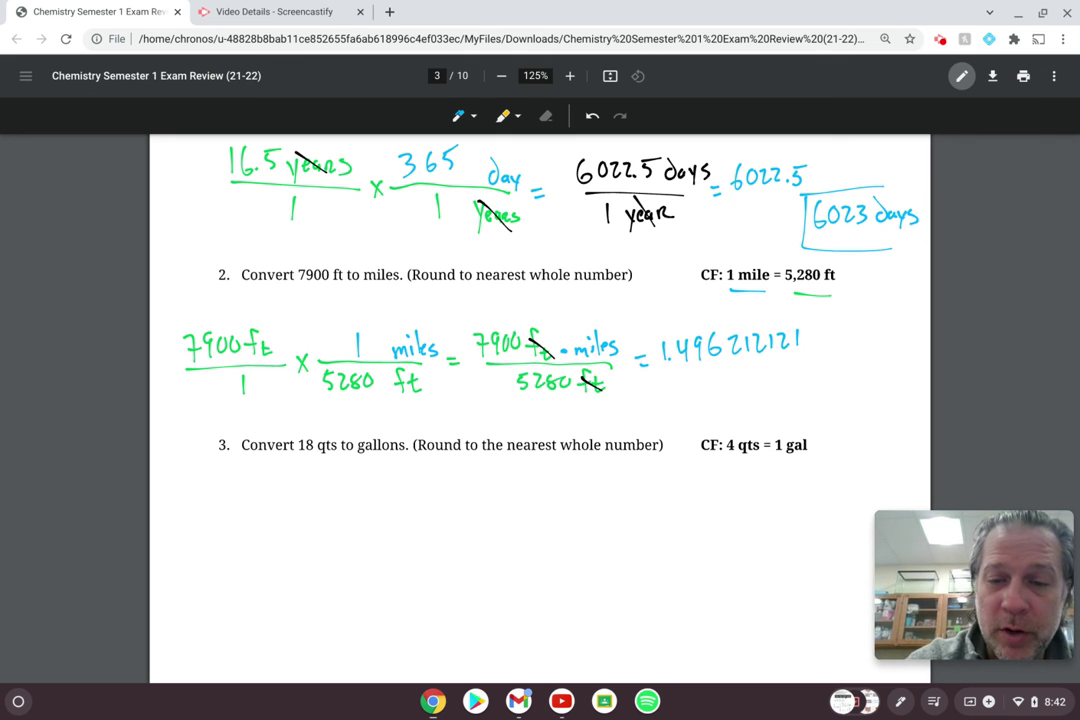
Step: Mark the rounding digits with an arrow, write '1 mile' below, and box it
{"action": "left_click_drag", "start_coordinate": [656, 375], "coordinate": [689, 373]}
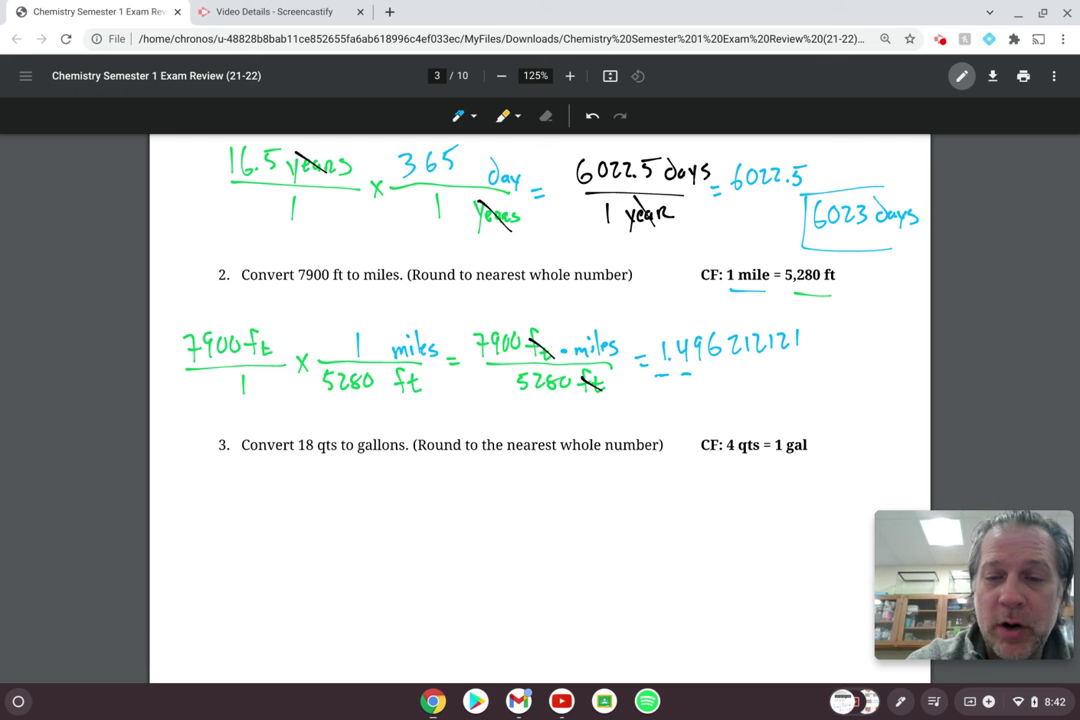
{"action": "mouse_move", "coordinate": [661, 330]}
{"action": "left_mouse_down"}
{"action": "mouse_move", "coordinate": [670, 314]}
{"action": "mouse_move", "coordinate": [683, 330]}
{"action": "left_mouse_up"}
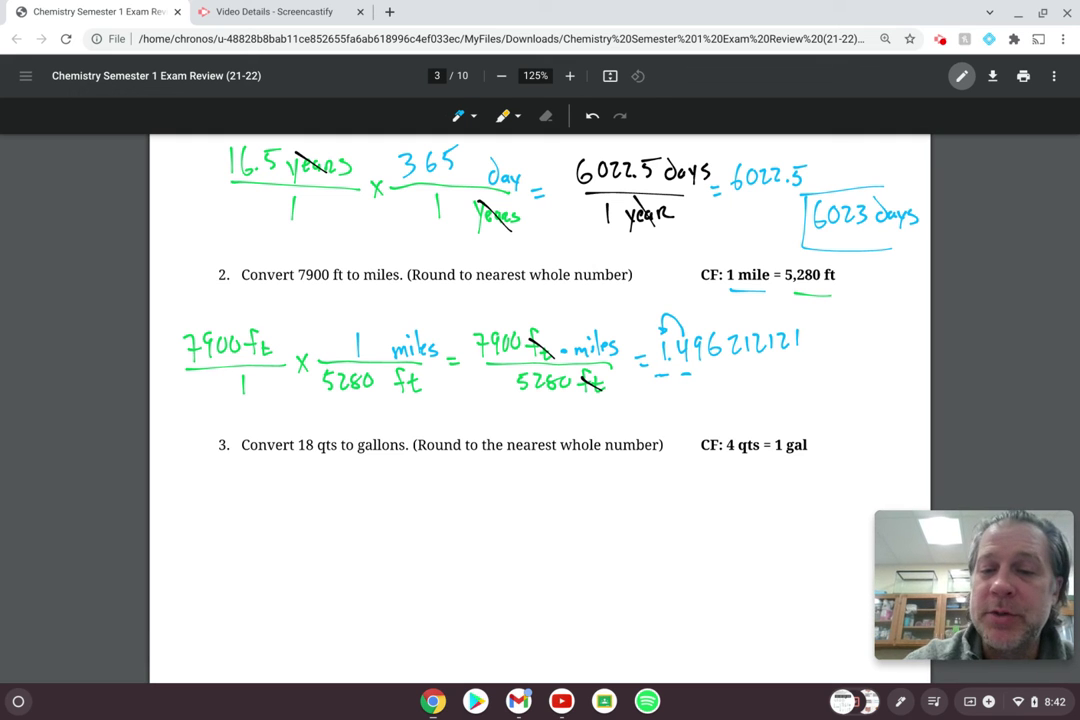
{"action": "mouse_move", "coordinate": [749, 386]}
{"action": "left_mouse_down"}
{"action": "mouse_move", "coordinate": [750, 409]}
{"action": "mouse_move", "coordinate": [811, 405]}
{"action": "left_mouse_up"}
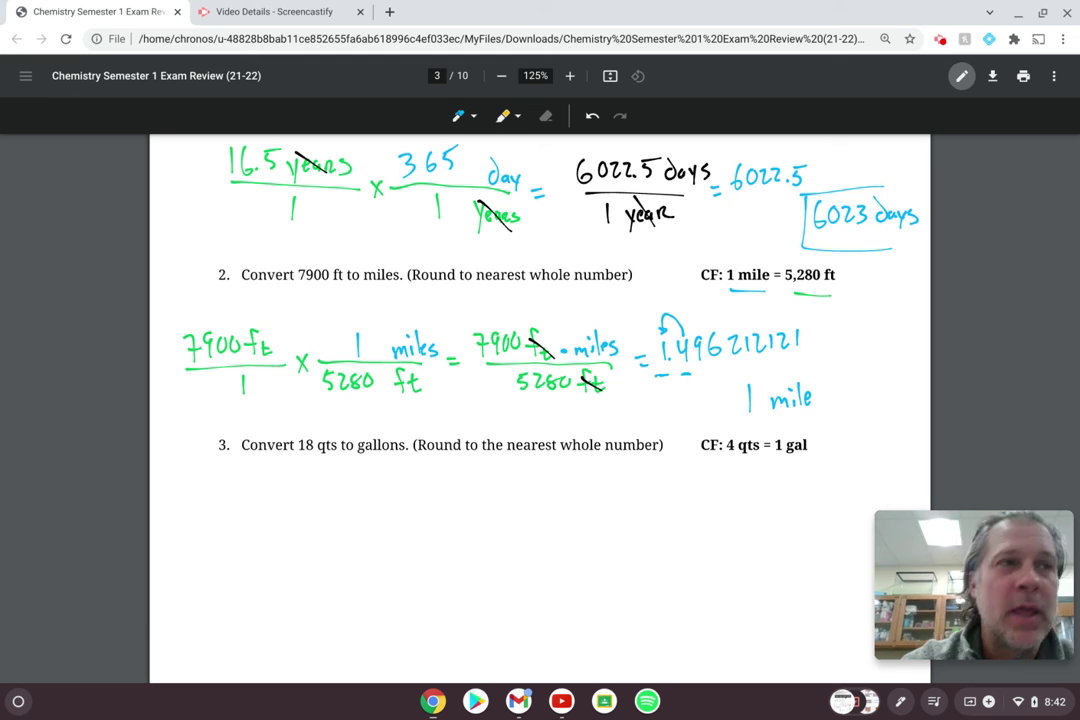
{"action": "mouse_move", "coordinate": [727, 368]}
{"action": "left_mouse_down"}
{"action": "mouse_move", "coordinate": [738, 424]}
{"action": "mouse_move", "coordinate": [727, 366]}
{"action": "left_mouse_up"}
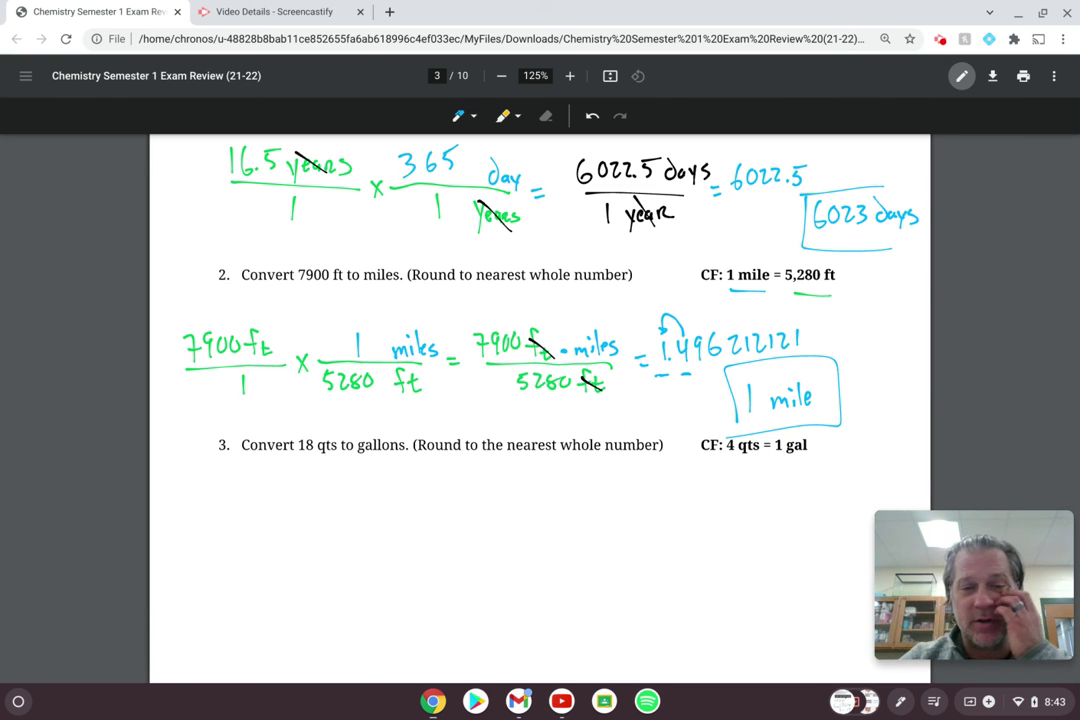
{"action": "scroll", "coordinate": [540, 400], "scroll_direction": "down", "scroll_amount": 1}
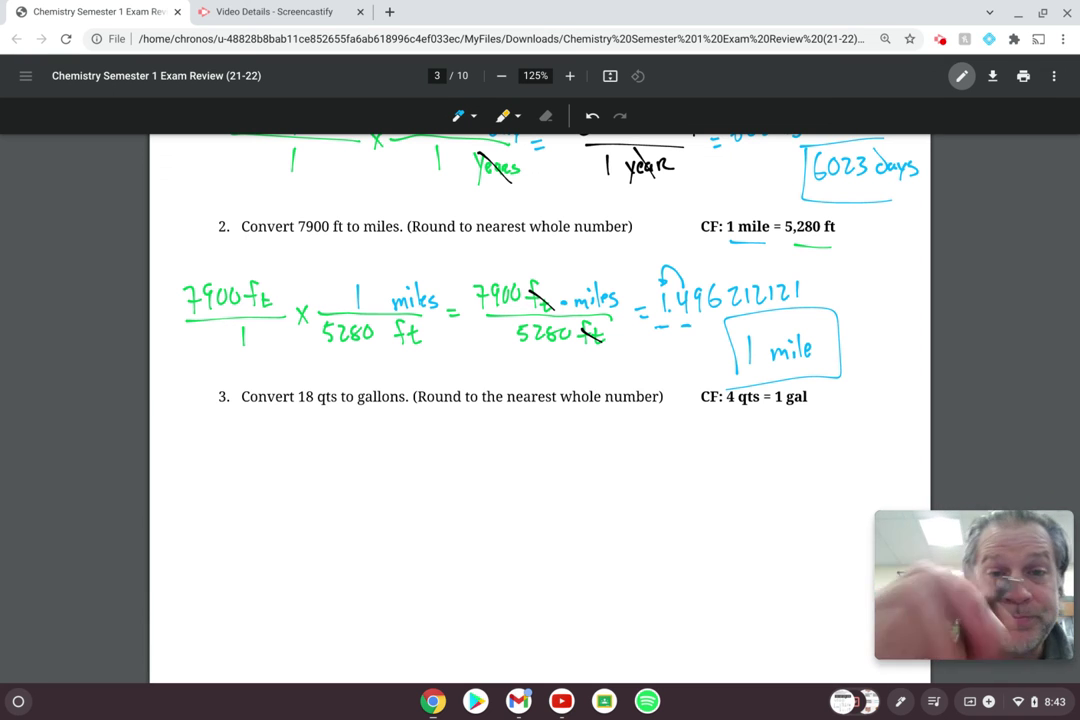
Step: In green ink, write 18 qts/1 with a multiplication sign under question 3 and underline 4 qts
{"action": "left_click", "coordinate": [465, 116]}
{"action": "left_click", "coordinate": [448, 152]}
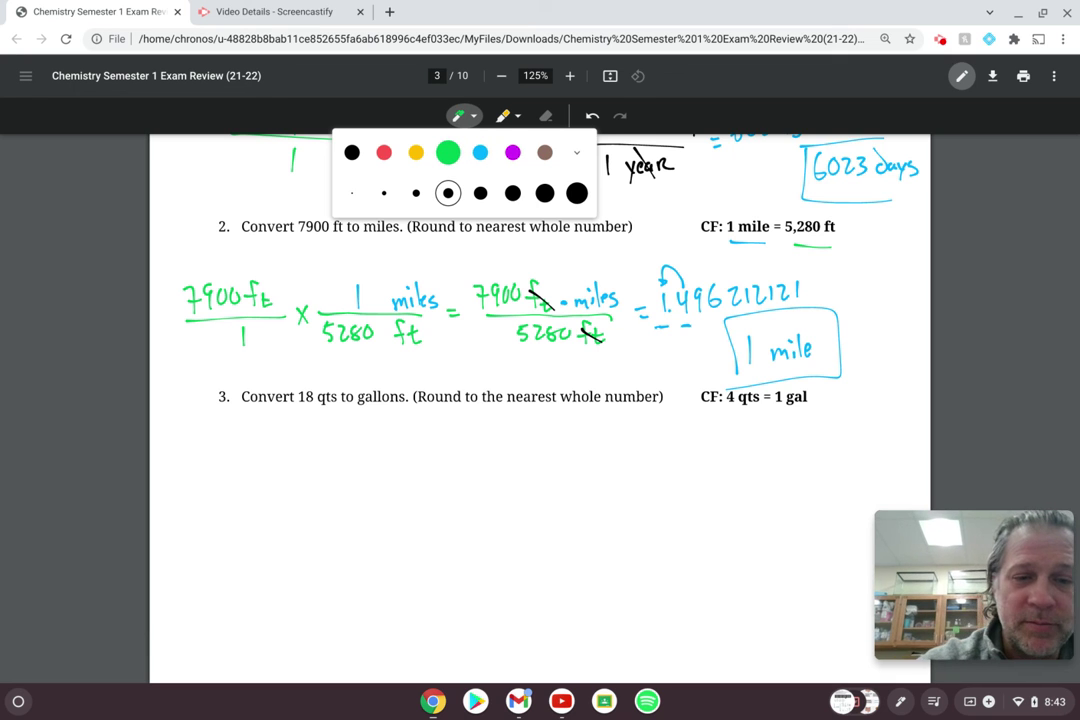
{"action": "mouse_move", "coordinate": [182, 486]}
{"action": "left_mouse_down"}
{"action": "mouse_move", "coordinate": [183, 512]}
{"action": "mouse_move", "coordinate": [200, 489]}
{"action": "mouse_move", "coordinate": [222, 502]}
{"action": "mouse_move", "coordinate": [232, 530]}
{"action": "left_mouse_up"}
{"action": "left_click_drag", "start_coordinate": [261, 488], "coordinate": [253, 503]}
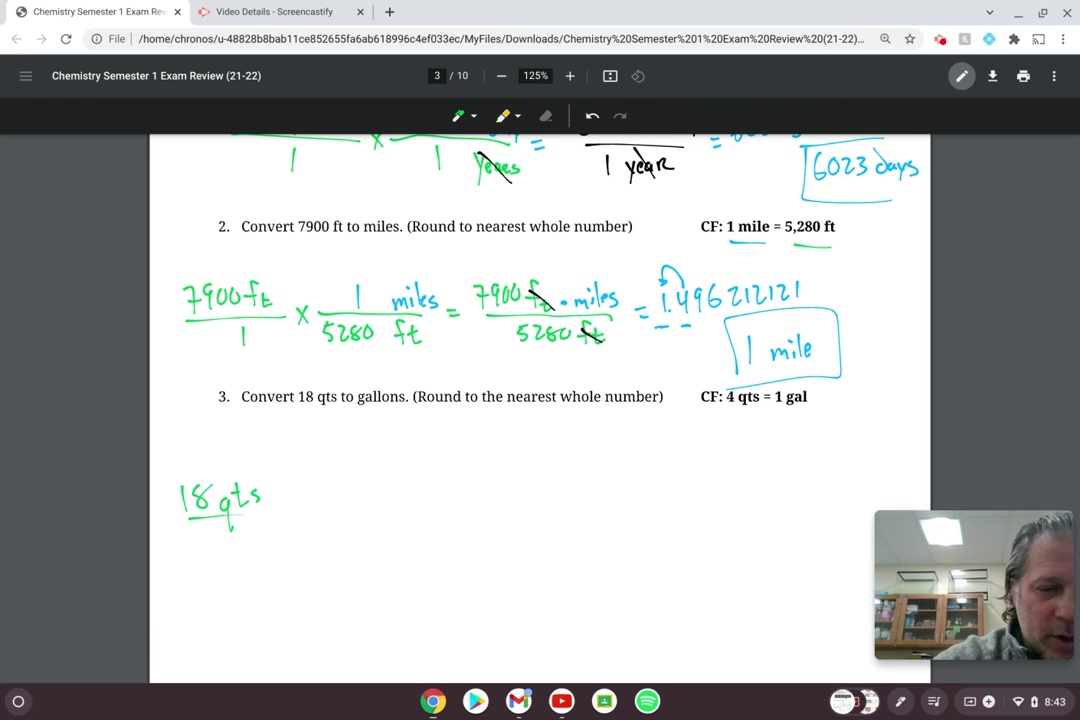
{"action": "left_click_drag", "start_coordinate": [186, 514], "coordinate": [265, 517]}
{"action": "mouse_move", "coordinate": [240, 520]}
{"action": "left_mouse_down"}
{"action": "mouse_move", "coordinate": [241, 533]}
{"action": "mouse_move", "coordinate": [283, 519]}
{"action": "mouse_move", "coordinate": [274, 519]}
{"action": "left_mouse_up"}
{"action": "left_click_drag", "start_coordinate": [286, 512], "coordinate": [372, 510]}
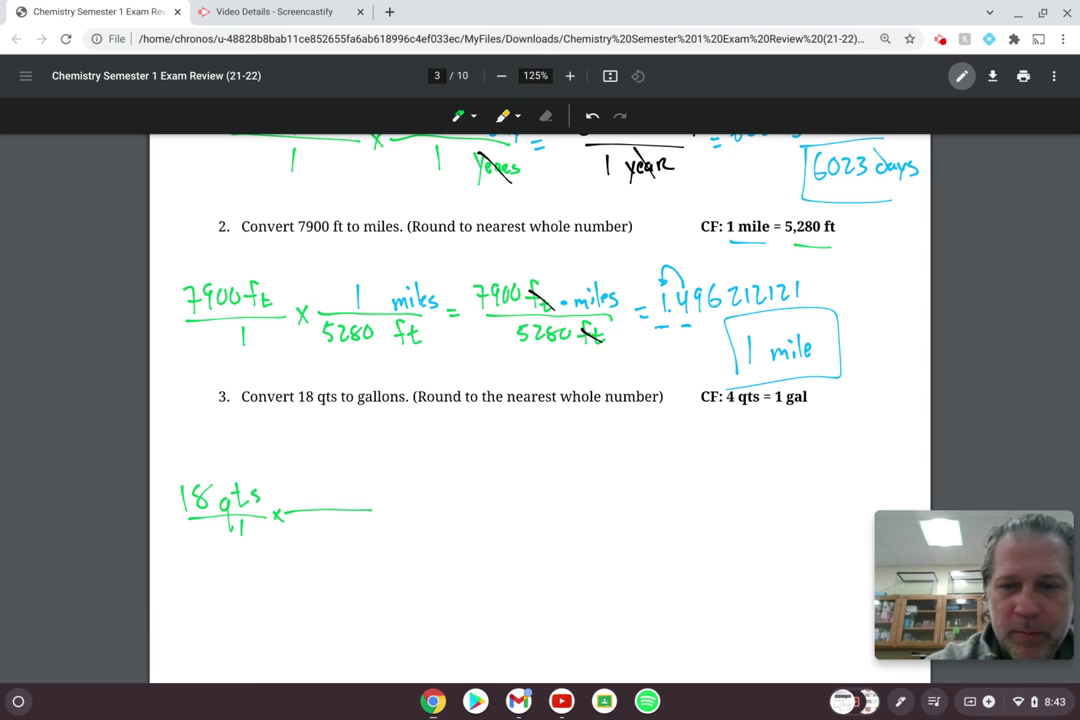
{"action": "left_click_drag", "start_coordinate": [727, 410], "coordinate": [804, 409]}
Step: Write the conversion factor 1 gal/4 qts, with gal in cyan and qts and 4 in green
{"action": "left_click", "coordinate": [474, 116]}
{"action": "left_click", "coordinate": [480, 150]}
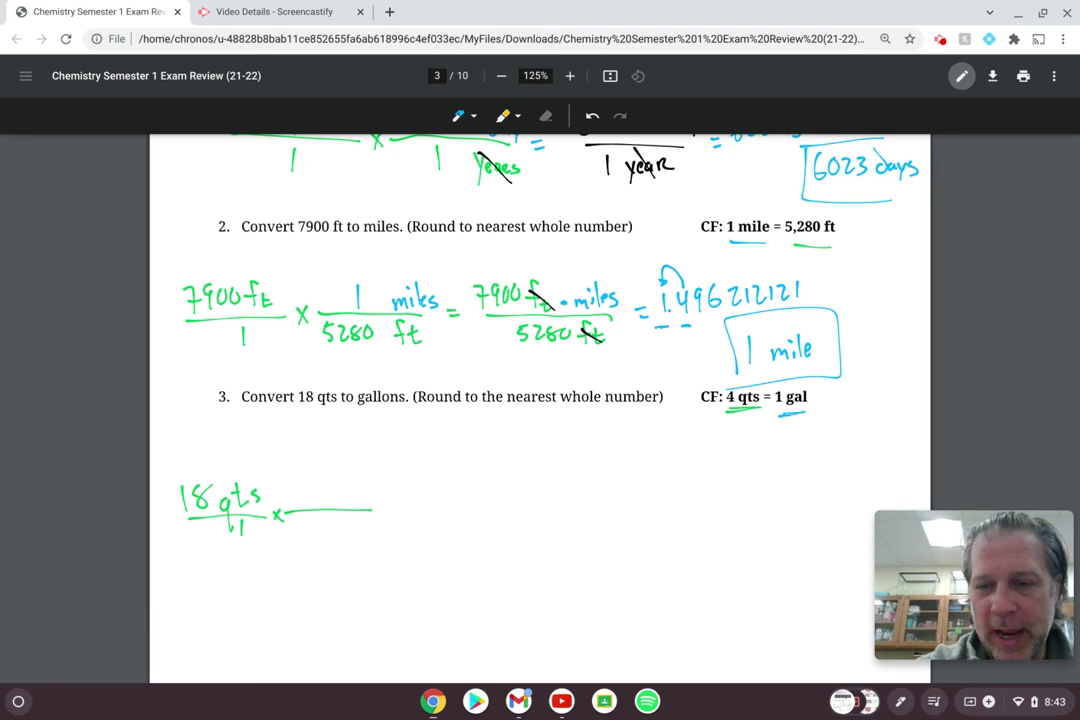
{"action": "left_click", "coordinate": [474, 116]}
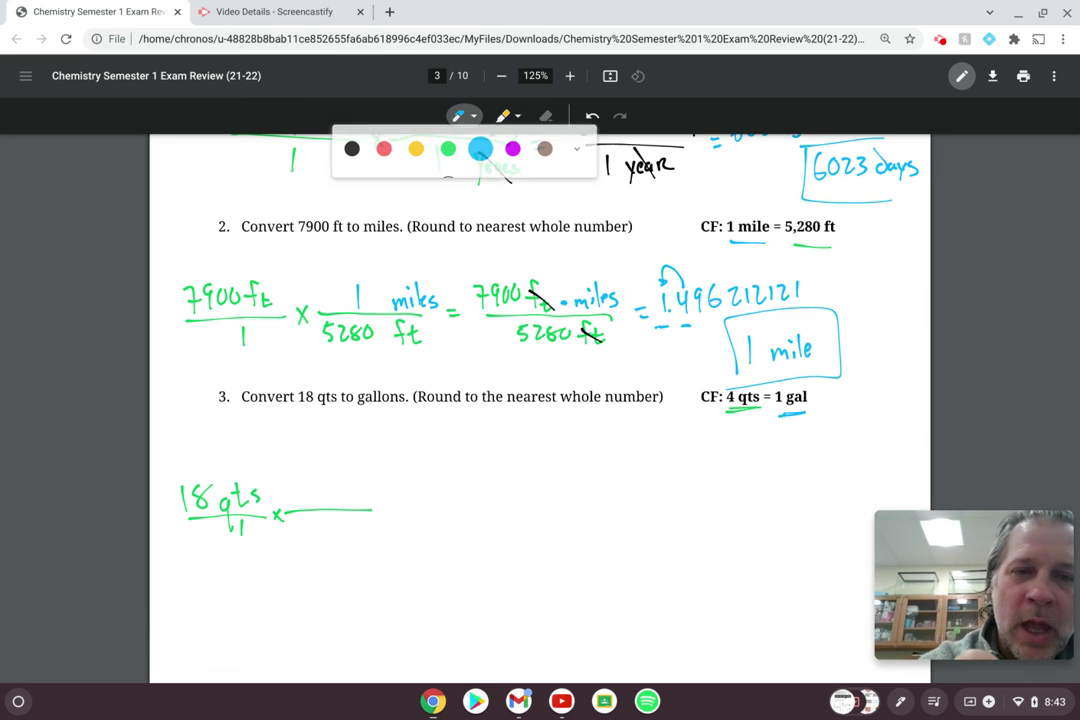
{"action": "left_click", "coordinate": [448, 152]}
{"action": "mouse_move", "coordinate": [370, 530]}
{"action": "left_mouse_down"}
{"action": "mouse_move", "coordinate": [367, 562]}
{"action": "mouse_move", "coordinate": [394, 540]}
{"action": "left_mouse_up"}
{"action": "left_click", "coordinate": [474, 116]}
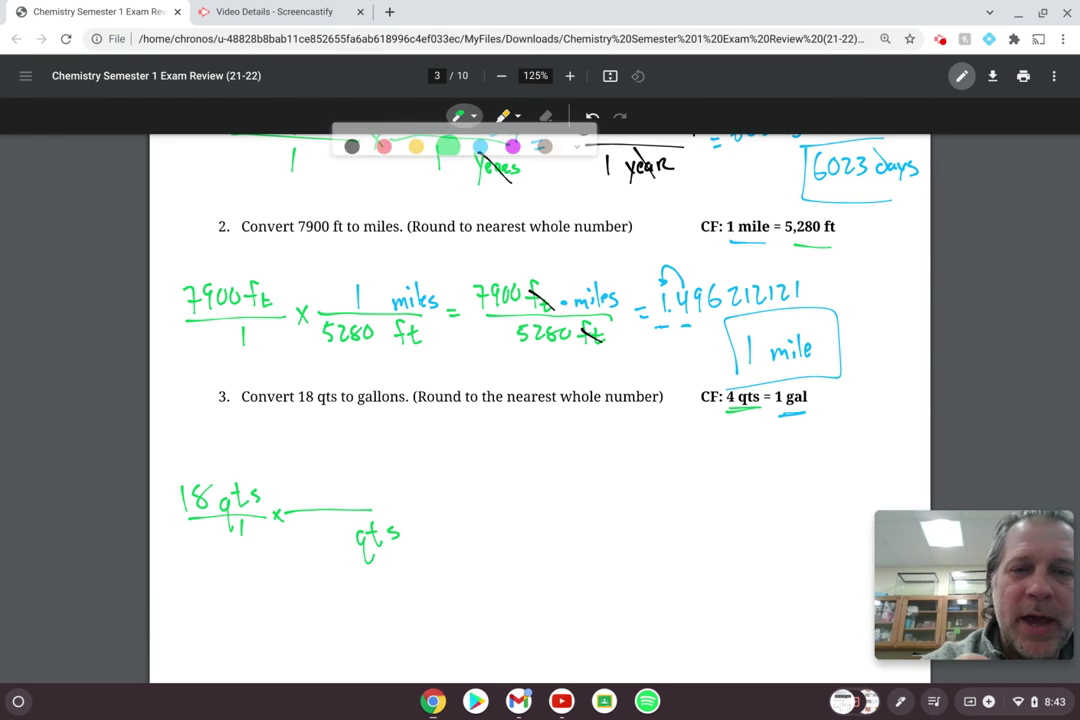
{"action": "left_click", "coordinate": [480, 152]}
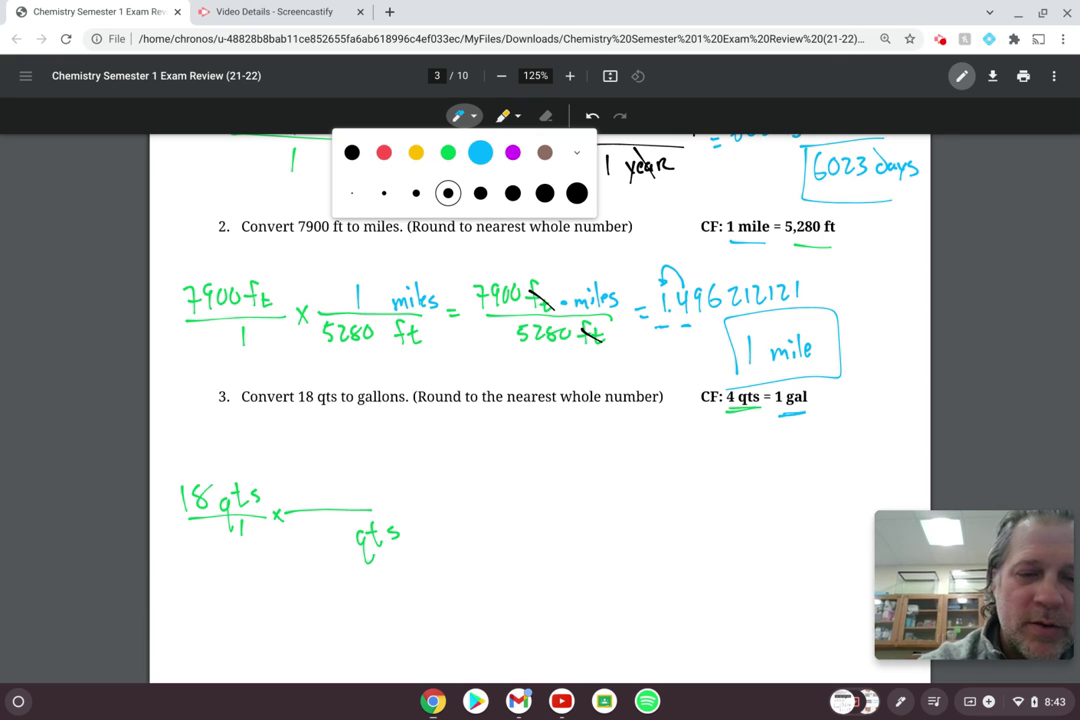
{"action": "mouse_move", "coordinate": [364, 486]}
{"action": "left_mouse_down"}
{"action": "mouse_move", "coordinate": [358, 514]}
{"action": "mouse_move", "coordinate": [383, 502]}
{"action": "left_mouse_up"}
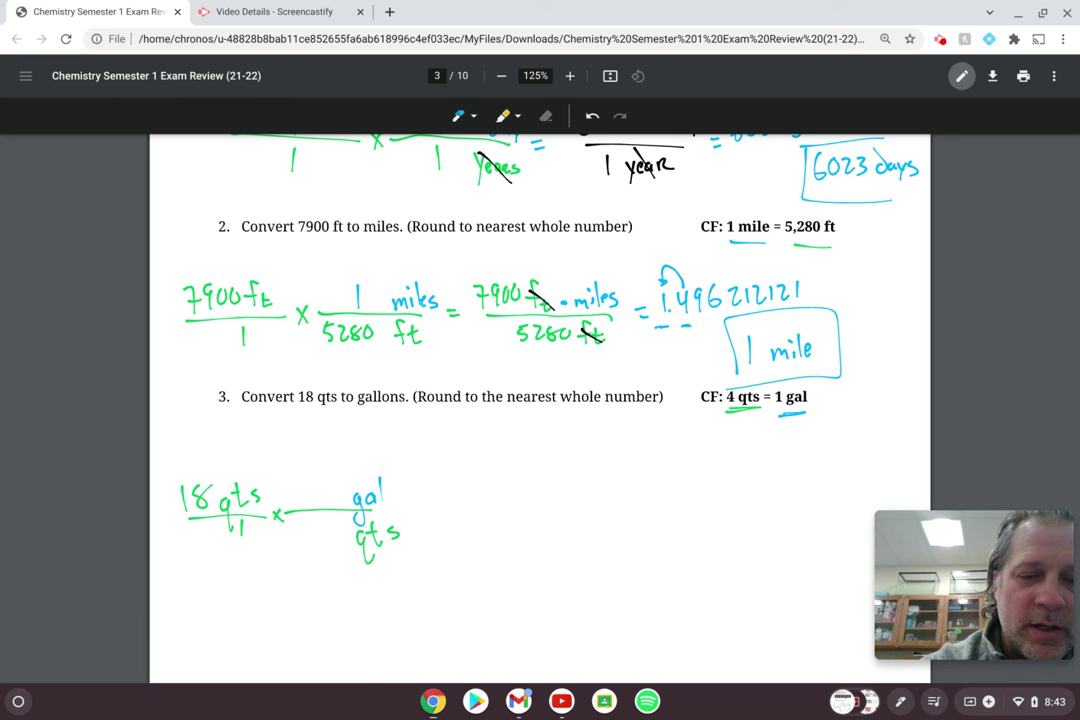
{"action": "left_click_drag", "start_coordinate": [321, 481], "coordinate": [320, 506]}
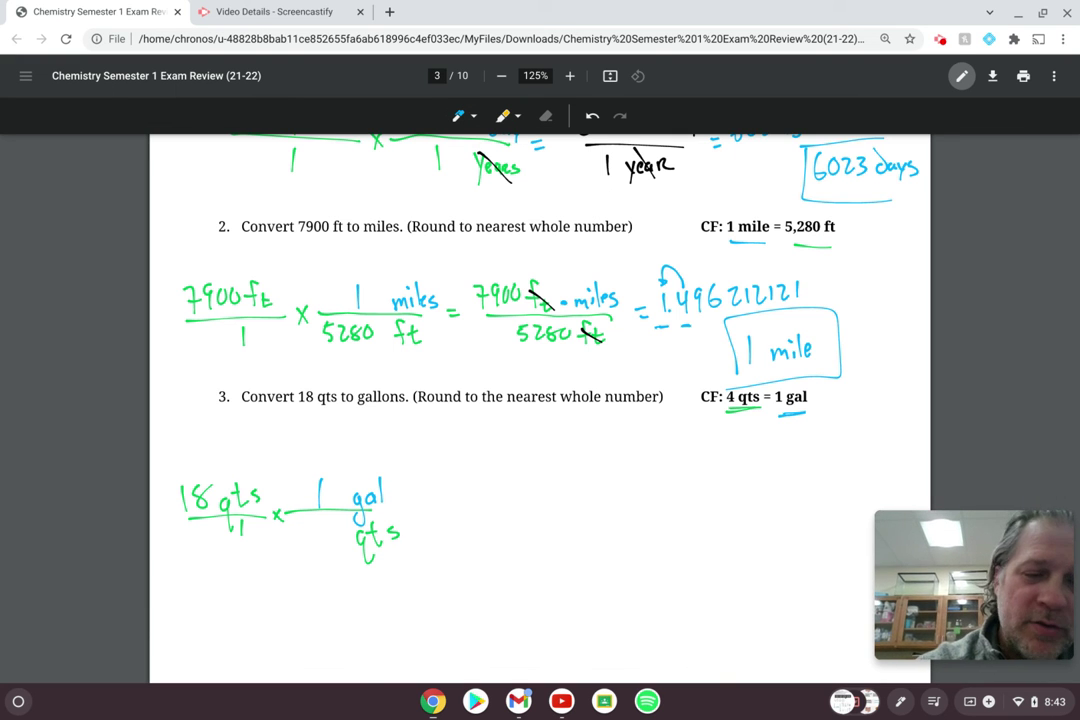
{"action": "left_click", "coordinate": [473, 116]}
{"action": "left_click", "coordinate": [448, 152]}
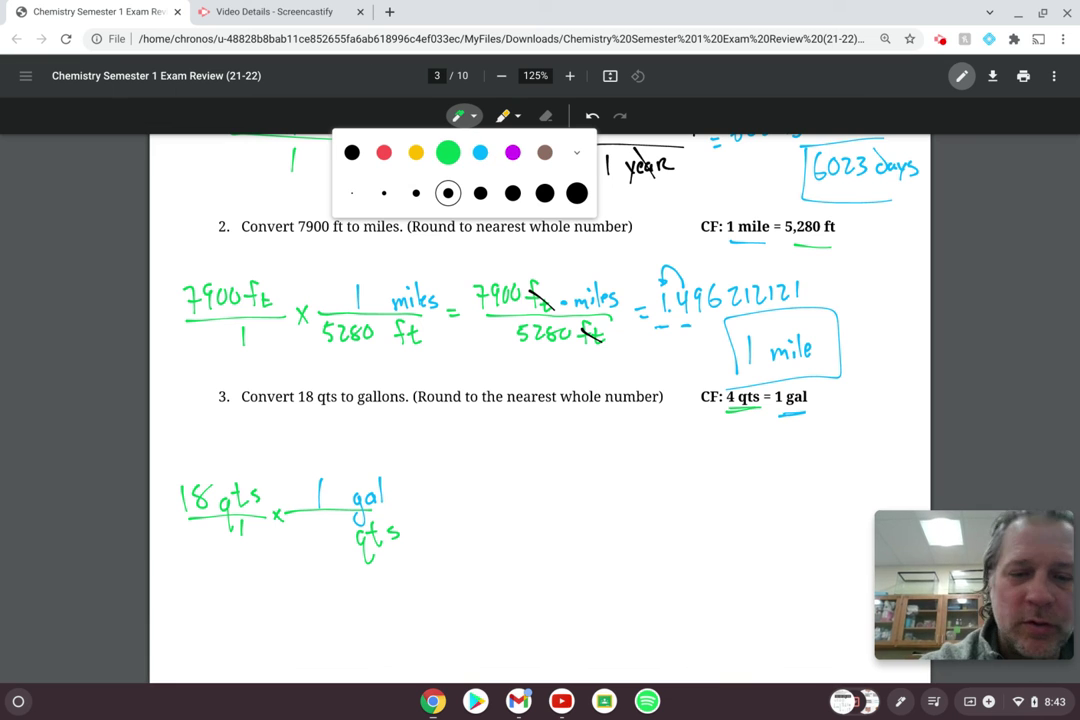
{"action": "left_click_drag", "start_coordinate": [308, 523], "coordinate": [320, 535]}
{"action": "left_click_drag", "start_coordinate": [316, 526], "coordinate": [316, 546]}
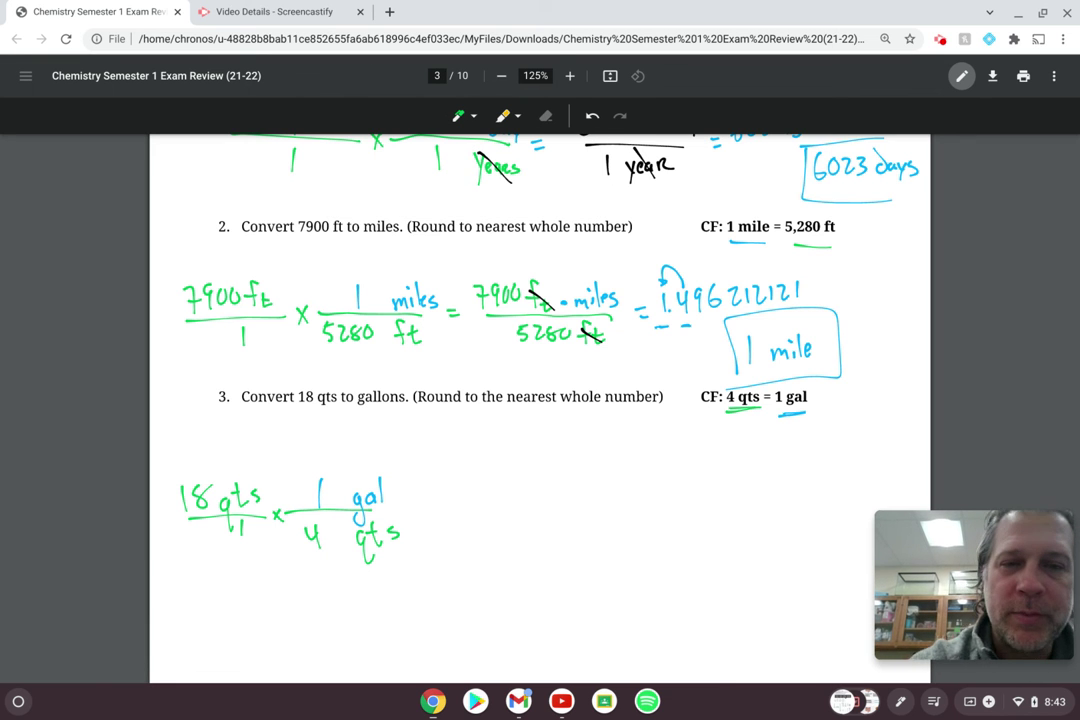
Step: In green, draw an equals sign and fraction line and write '18 qt' as the numerator
{"action": "left_click", "coordinate": [462, 116]}
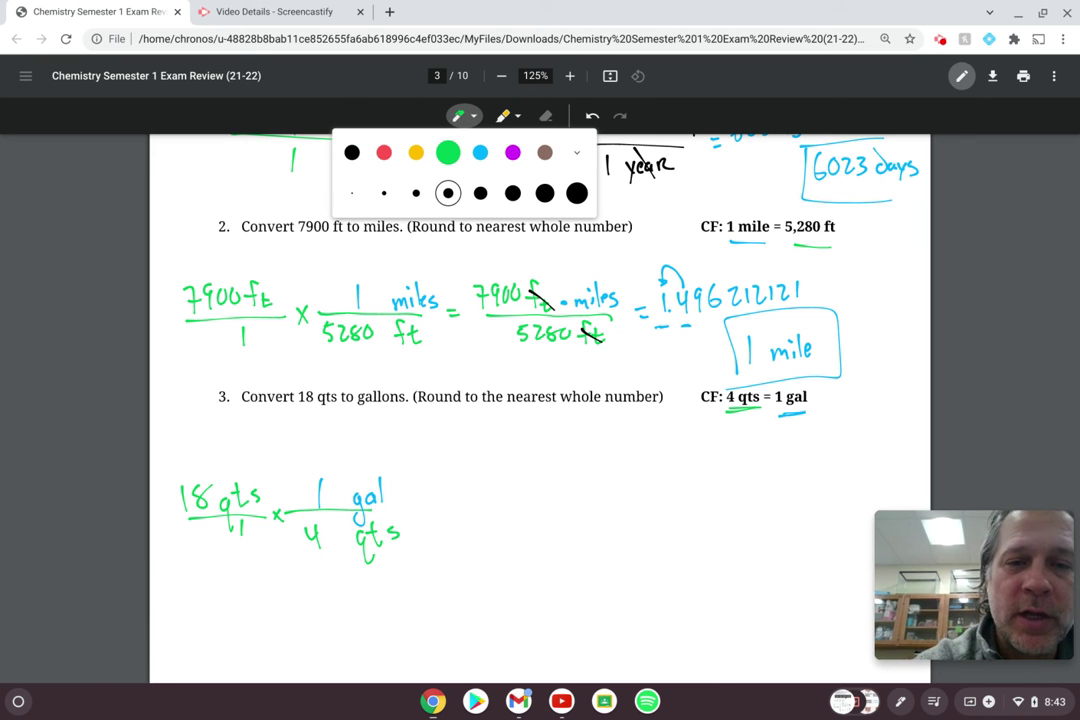
{"action": "left_click", "coordinate": [480, 152]}
{"action": "left_click", "coordinate": [448, 152]}
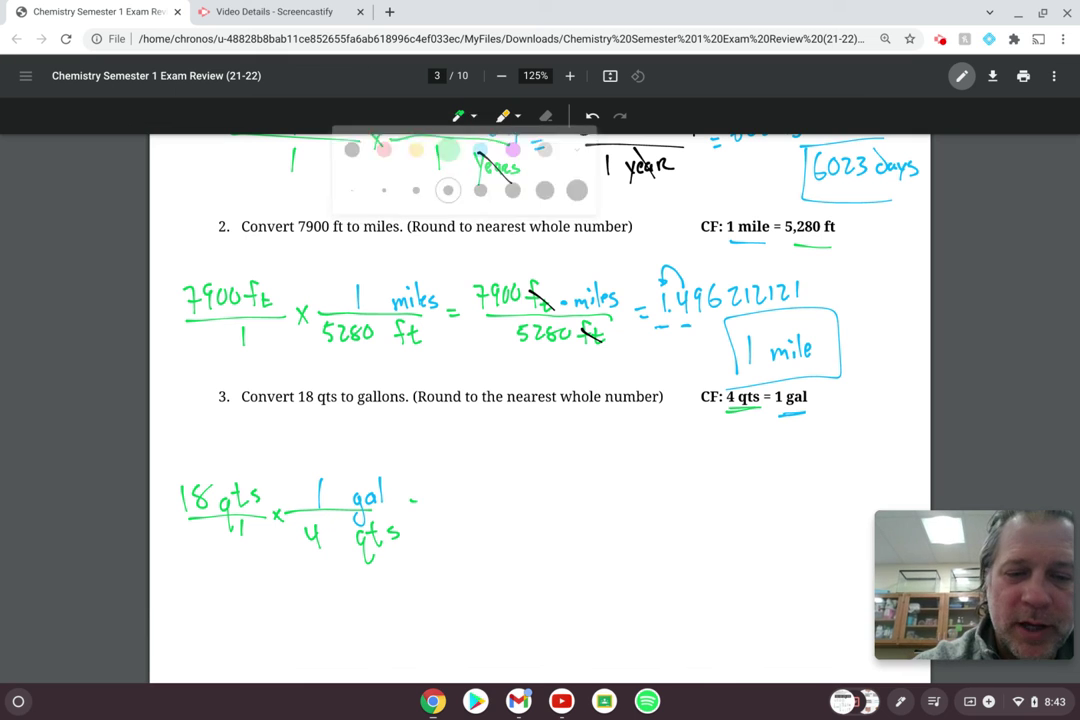
{"action": "left_click_drag", "start_coordinate": [411, 506], "coordinate": [424, 505]}
{"action": "left_click_drag", "start_coordinate": [411, 513], "coordinate": [510, 513]}
{"action": "left_click_drag", "start_coordinate": [443, 483], "coordinate": [444, 503]}
{"action": "mouse_move", "coordinate": [460, 485]}
{"action": "left_mouse_down"}
{"action": "mouse_move", "coordinate": [452, 493]}
{"action": "mouse_move", "coordinate": [459, 484]}
{"action": "mouse_move", "coordinate": [476, 497]}
{"action": "mouse_move", "coordinate": [477, 519]}
{"action": "mouse_move", "coordinate": [485, 499]}
{"action": "left_mouse_up"}
{"action": "left_click_drag", "start_coordinate": [480, 490], "coordinate": [491, 488]}
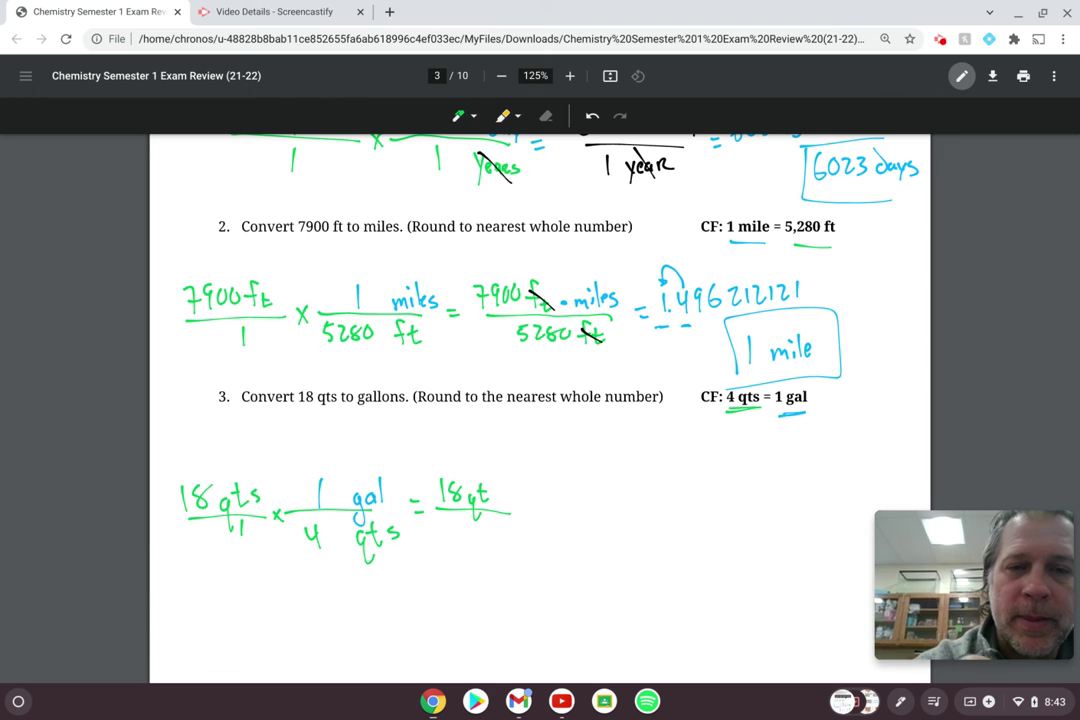
Step: Add cyan 'gal' to the numerator and green 4 below, then cross out qts in black
{"action": "left_click", "coordinate": [462, 116]}
{"action": "left_click", "coordinate": [480, 152]}
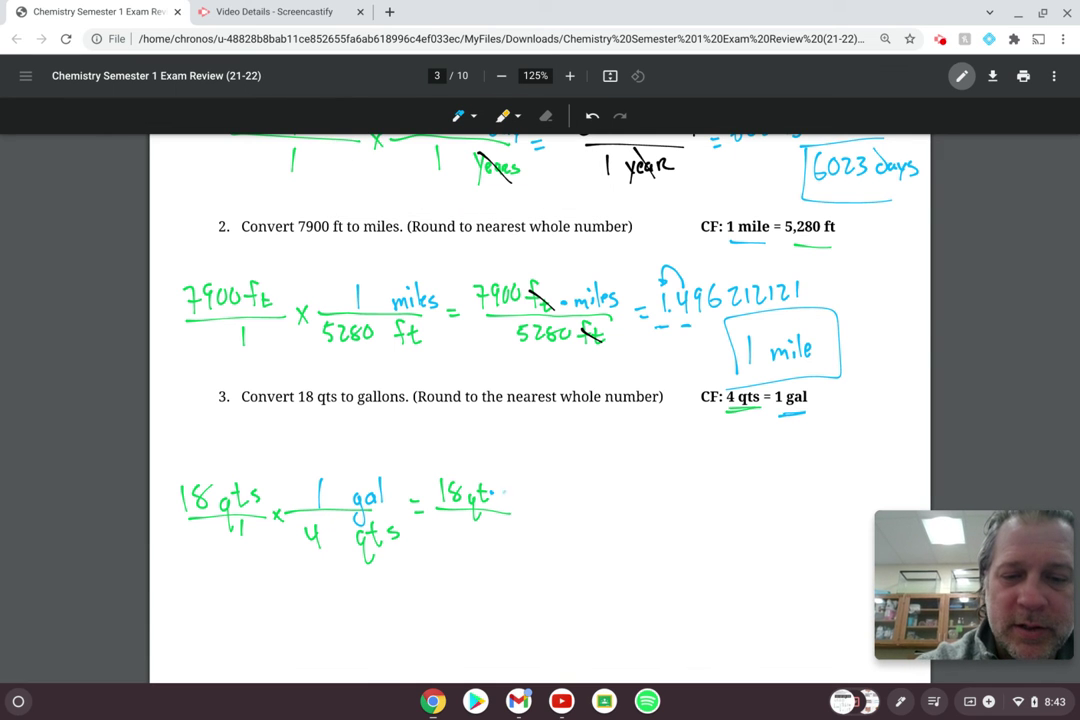
{"action": "mouse_move", "coordinate": [509, 487]}
{"action": "left_mouse_down"}
{"action": "mouse_move", "coordinate": [504, 518]}
{"action": "mouse_move", "coordinate": [538, 494]}
{"action": "left_mouse_up"}
{"action": "left_click", "coordinate": [462, 116]}
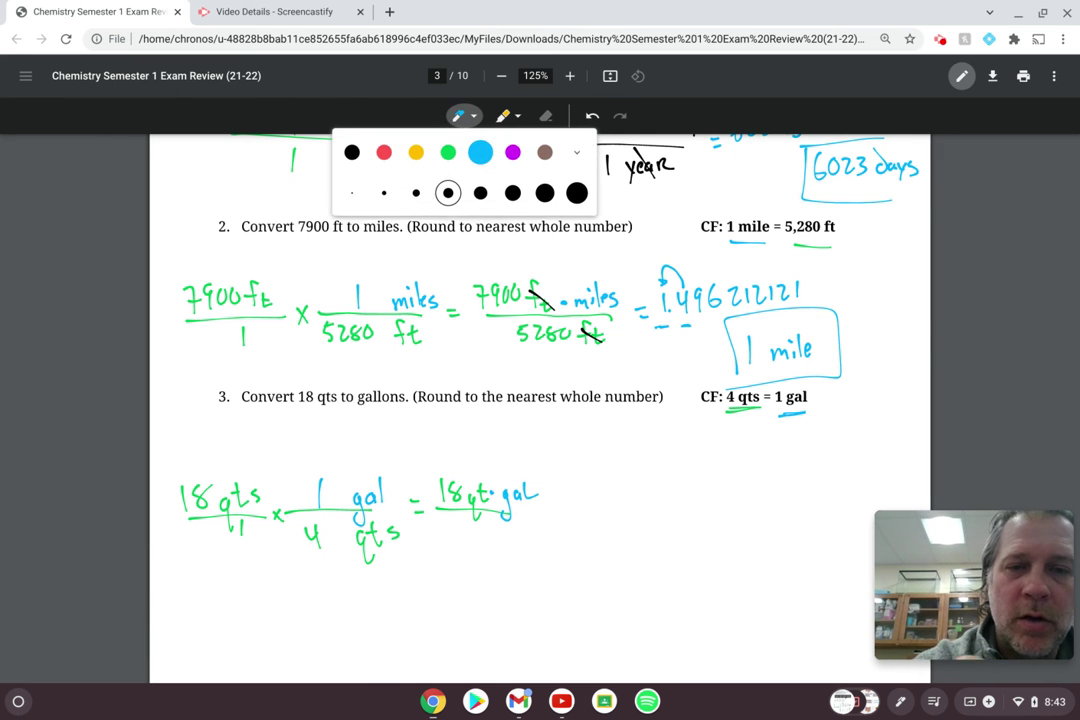
{"action": "left_click", "coordinate": [448, 152]}
{"action": "left_click_drag", "start_coordinate": [464, 527], "coordinate": [474, 539]}
{"action": "mouse_move", "coordinate": [470, 530]}
{"action": "left_mouse_down"}
{"action": "mouse_move", "coordinate": [470, 547]}
{"action": "mouse_move", "coordinate": [494, 553]}
{"action": "mouse_move", "coordinate": [509, 535]}
{"action": "left_mouse_up"}
{"action": "left_click", "coordinate": [462, 116]}
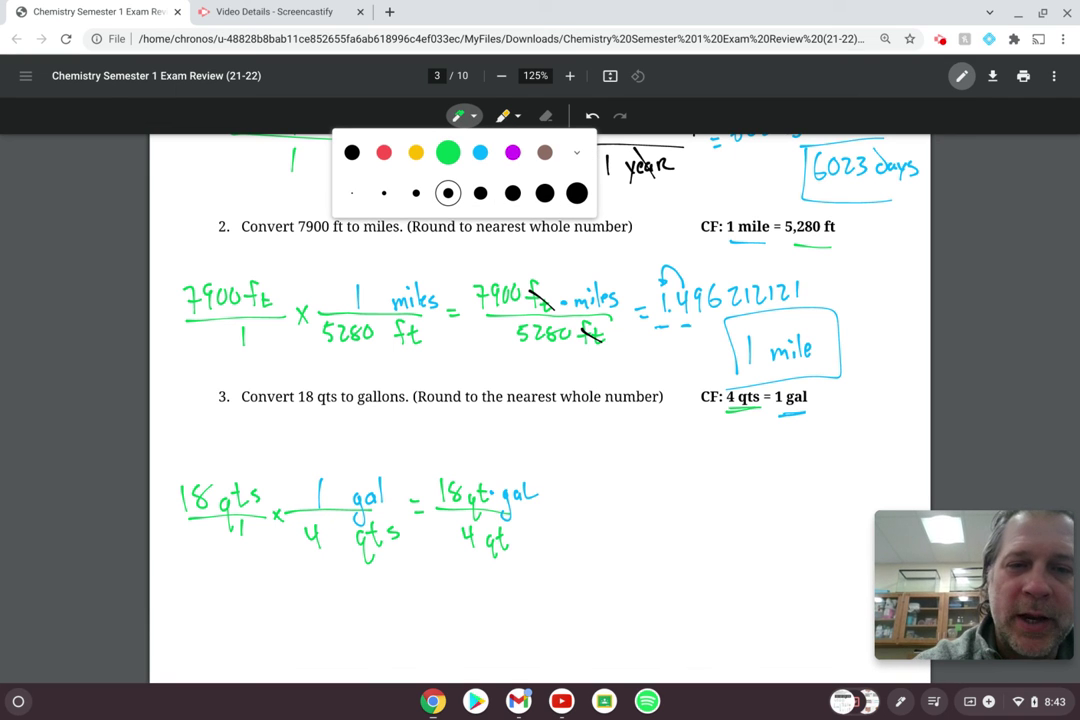
{"action": "left_click", "coordinate": [352, 152]}
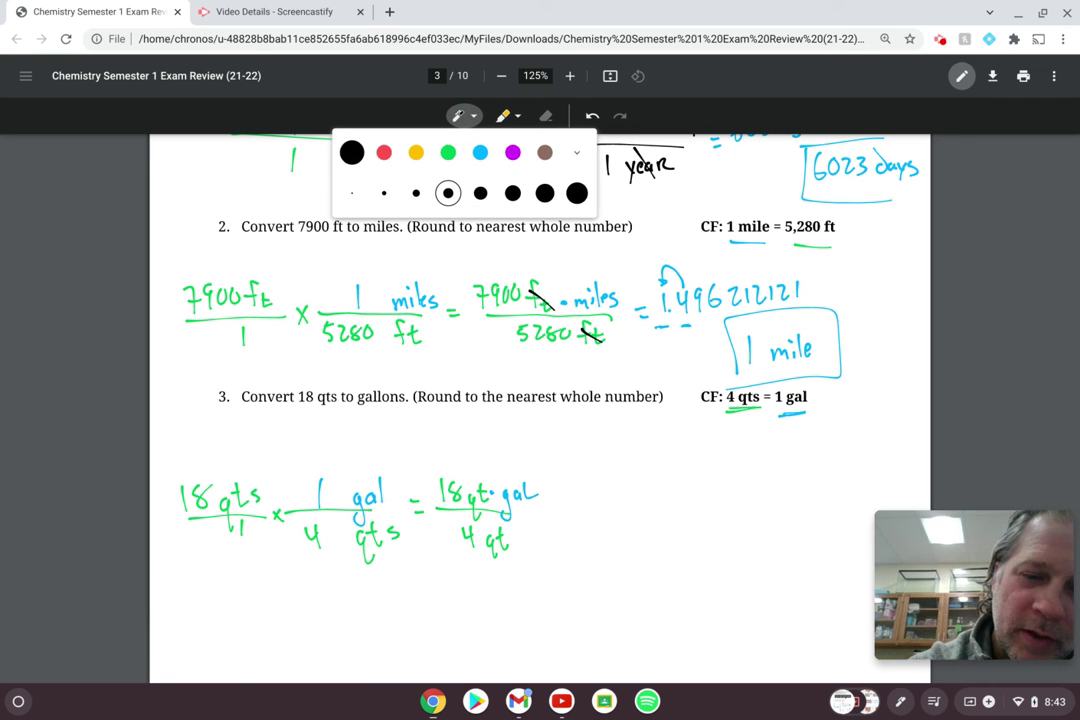
{"action": "mouse_move", "coordinate": [466, 486]}
{"action": "left_mouse_down"}
{"action": "mouse_move", "coordinate": [490, 506]}
{"action": "mouse_move", "coordinate": [508, 548]}
{"action": "left_mouse_up"}
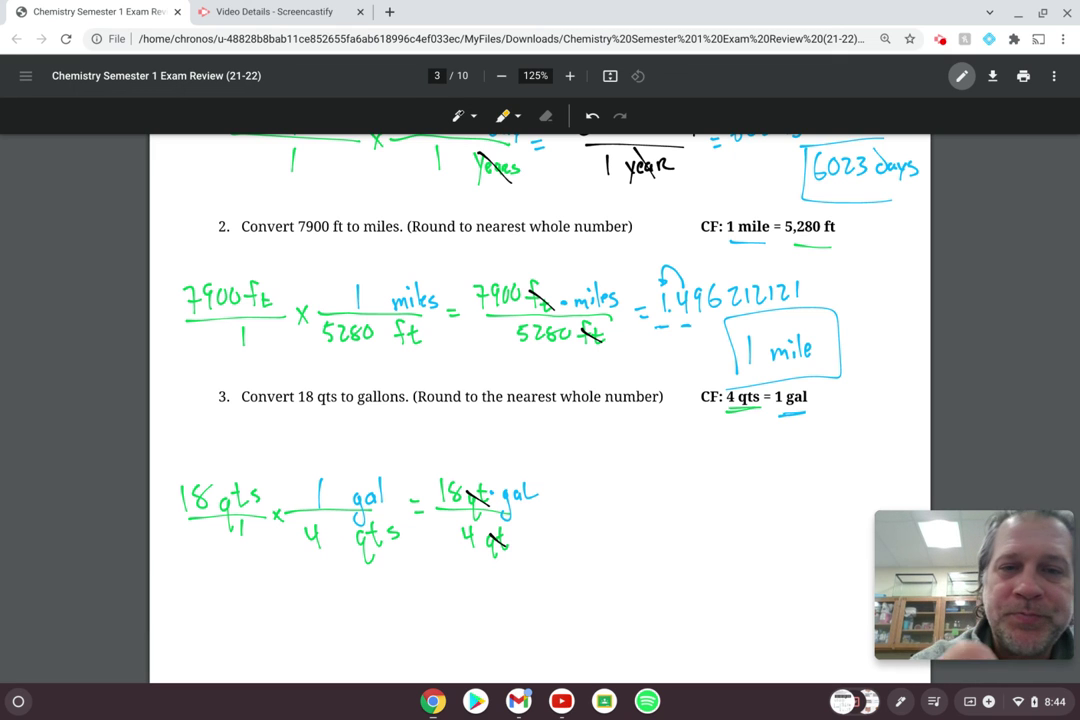
Step: Write '= 4.5' in blue after the cancelled fraction
{"action": "left_click", "coordinate": [462, 116]}
{"action": "left_click", "coordinate": [481, 152]}
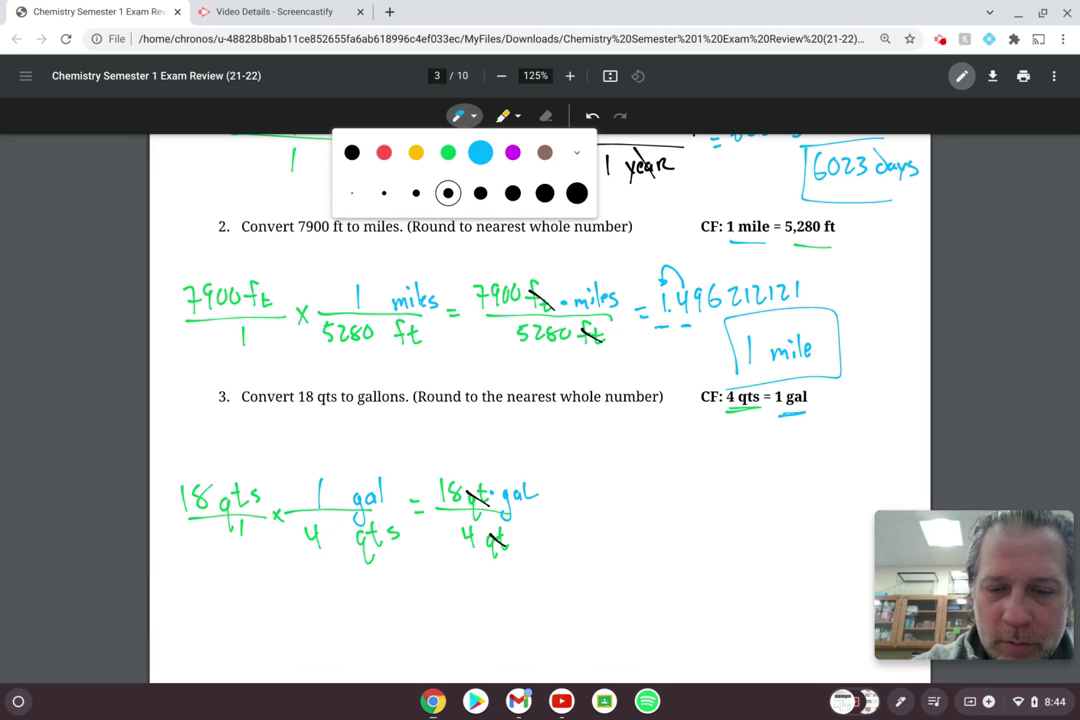
{"action": "left_click_drag", "start_coordinate": [546, 507], "coordinate": [558, 506]}
{"action": "mouse_move", "coordinate": [546, 515]}
{"action": "left_mouse_down"}
{"action": "mouse_move", "coordinate": [594, 513]}
{"action": "mouse_move", "coordinate": [606, 499]}
{"action": "left_mouse_up"}
{"action": "left_click", "coordinate": [589, 511]}
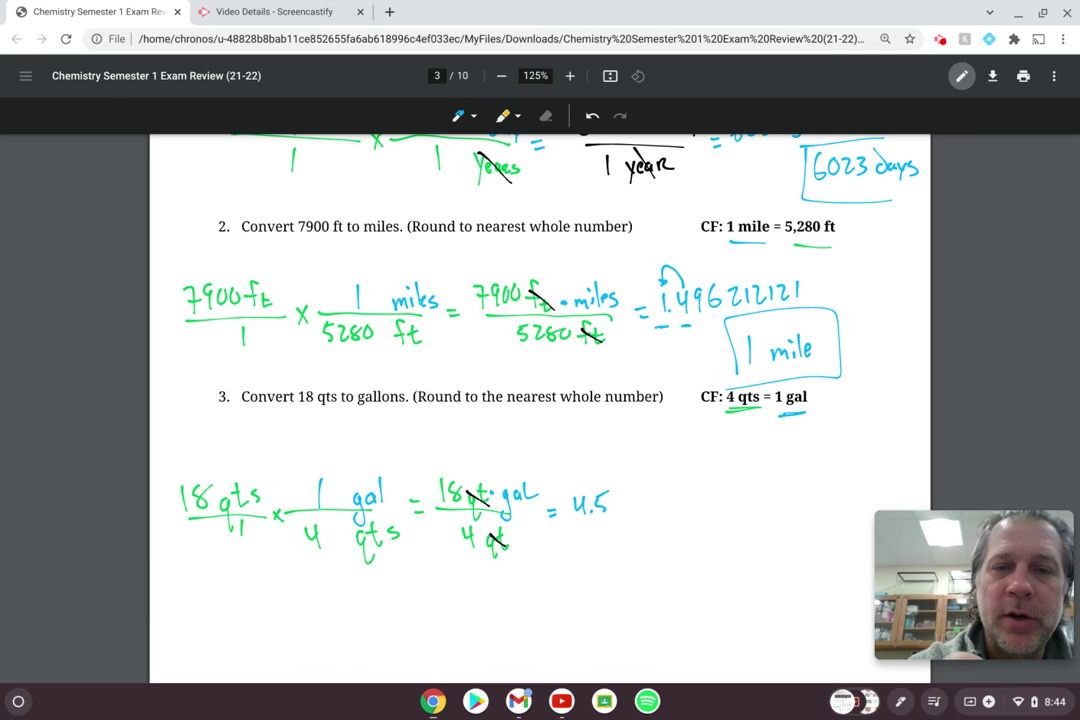
Step: Mark rounding of 4.5 with a magenta arrow and tick, then write the answer 5 in blue
{"action": "left_click", "coordinate": [458, 116]}
{"action": "left_click", "coordinate": [512, 152]}
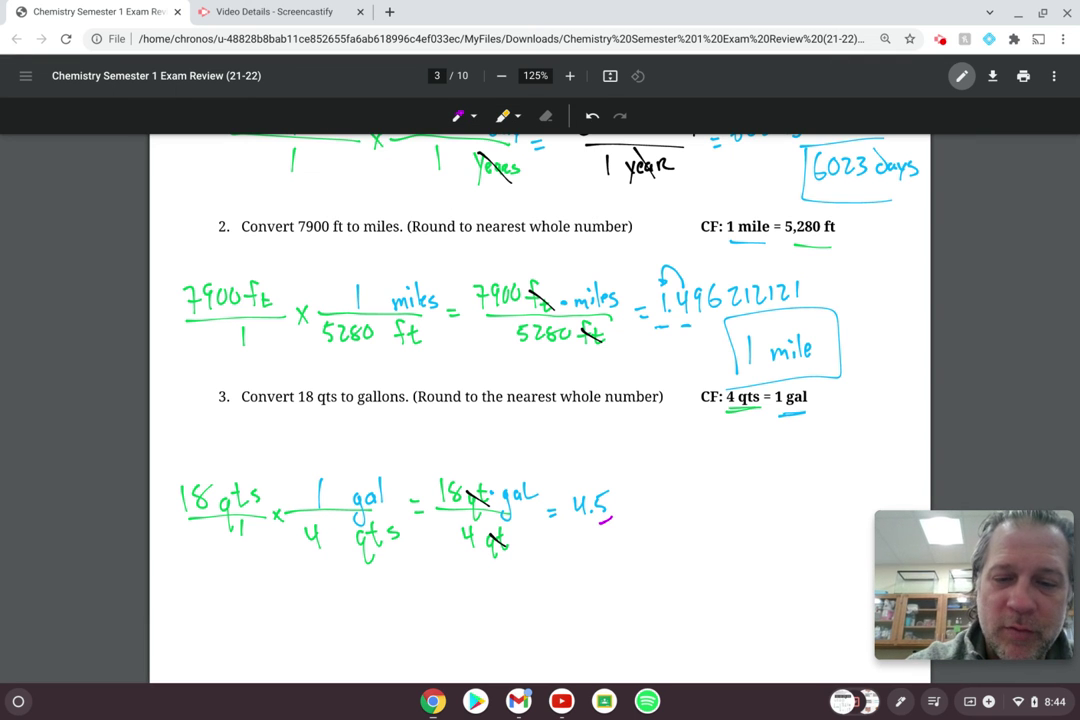
{"action": "mouse_move", "coordinate": [597, 488]}
{"action": "left_mouse_down"}
{"action": "mouse_move", "coordinate": [572, 468]}
{"action": "mouse_move", "coordinate": [578, 482]}
{"action": "left_mouse_up"}
{"action": "left_click_drag", "start_coordinate": [600, 521], "coordinate": [612, 515]}
{"action": "left_click", "coordinate": [458, 116]}
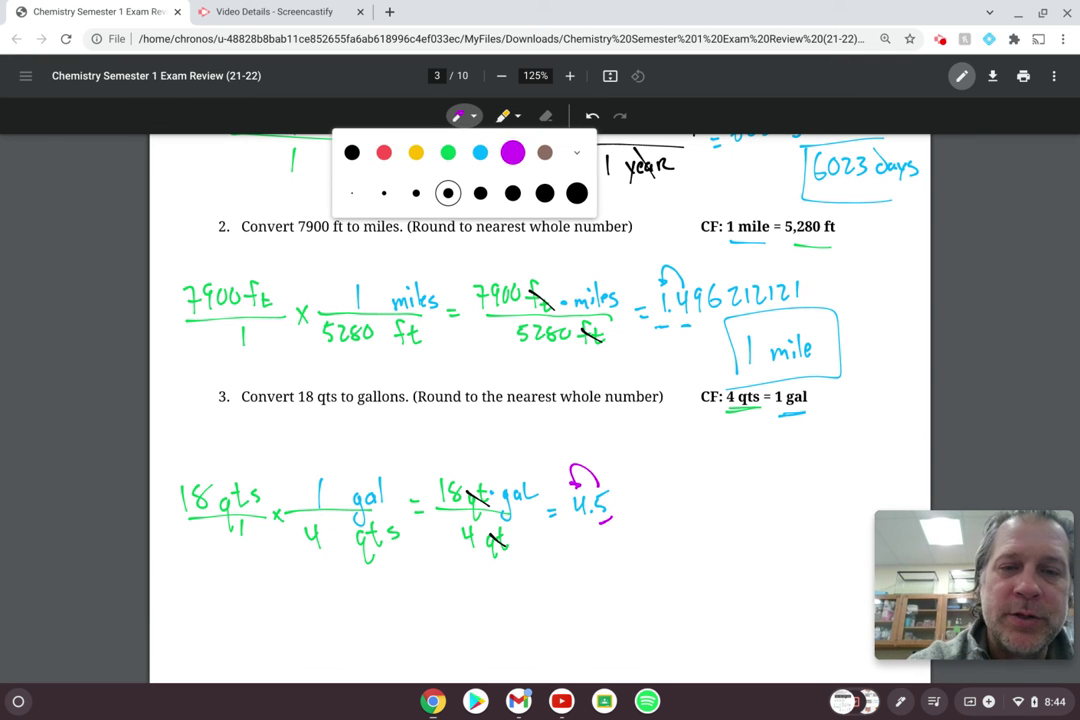
{"action": "left_click", "coordinate": [480, 152]}
{"action": "mouse_move", "coordinate": [697, 502]}
{"action": "left_mouse_down"}
{"action": "mouse_move", "coordinate": [682, 516]}
{"action": "mouse_move", "coordinate": [712, 540]}
{"action": "mouse_move", "coordinate": [744, 520]}
{"action": "mouse_move", "coordinate": [725, 476]}
{"action": "left_mouse_up"}
Step: Undo the stray 's' after '5 gal' and open the Screencastify recorder controls
{"action": "key", "text": "ctrl+z"}
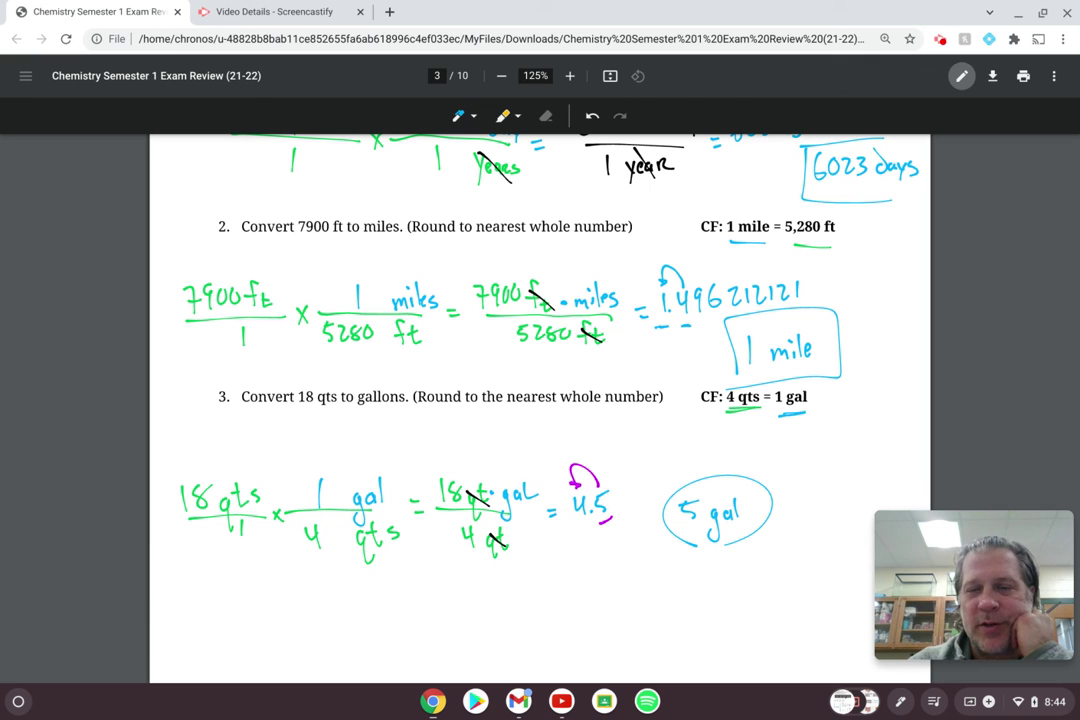
{"action": "left_click", "coordinate": [941, 42]}
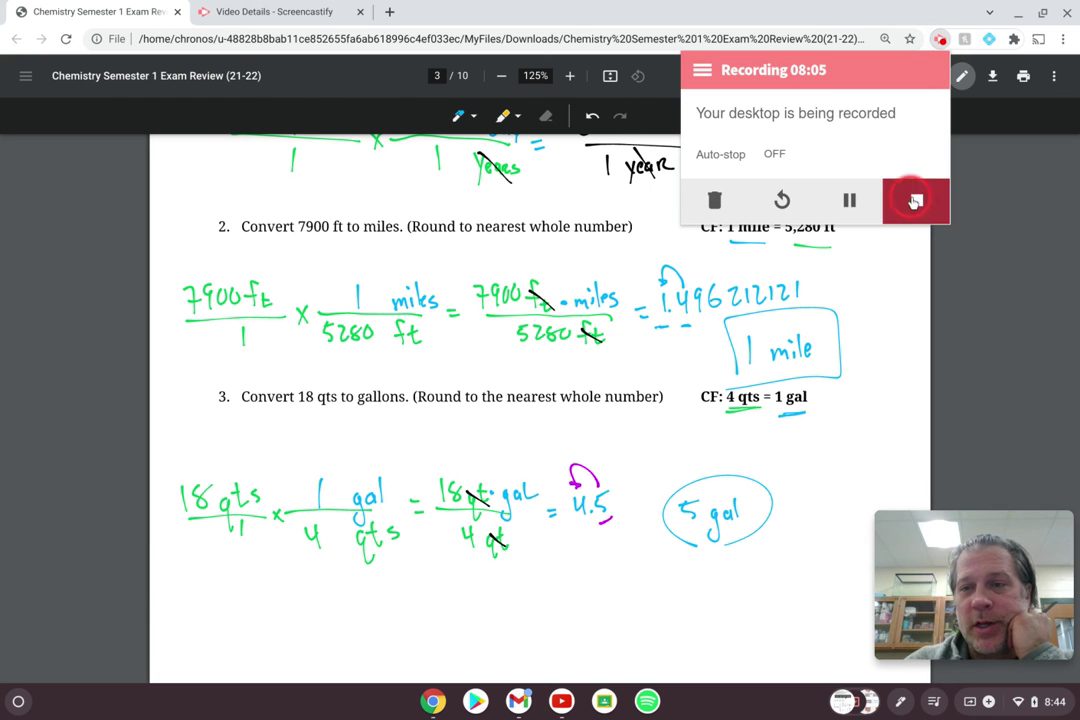